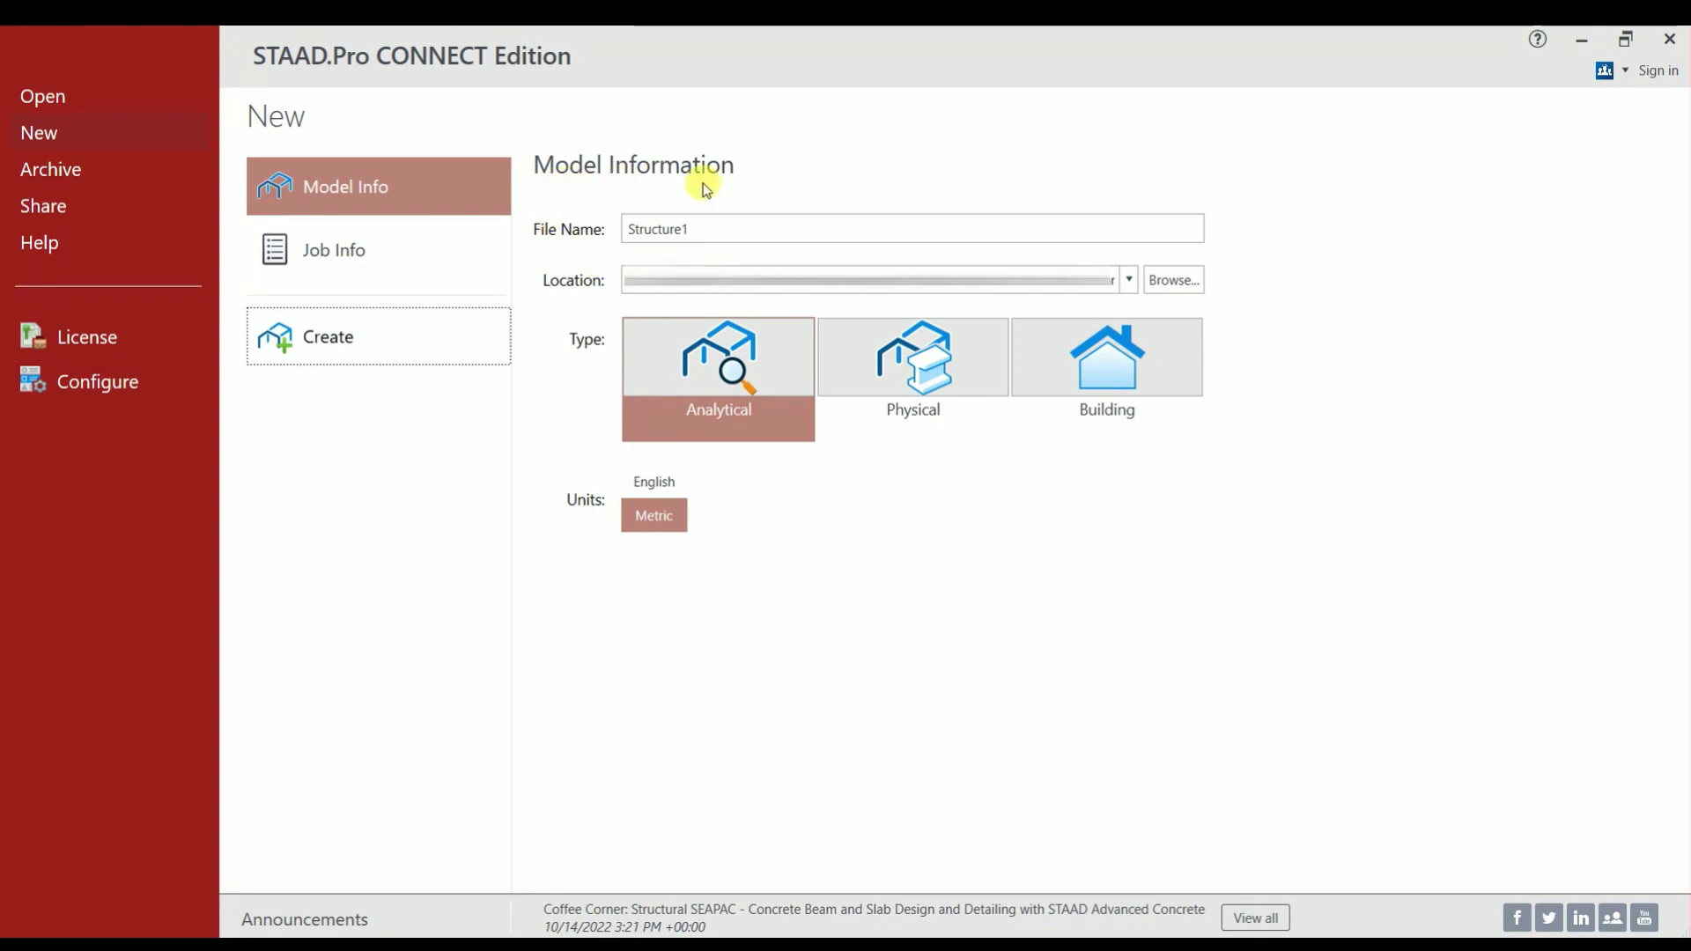
Step: Keep file name Structure1 with Analytical type and Metric units on the Model Info tab
click(627, 232)
Step: Review the Job Information form, then create the empty Structure1 model
click(710, 377)
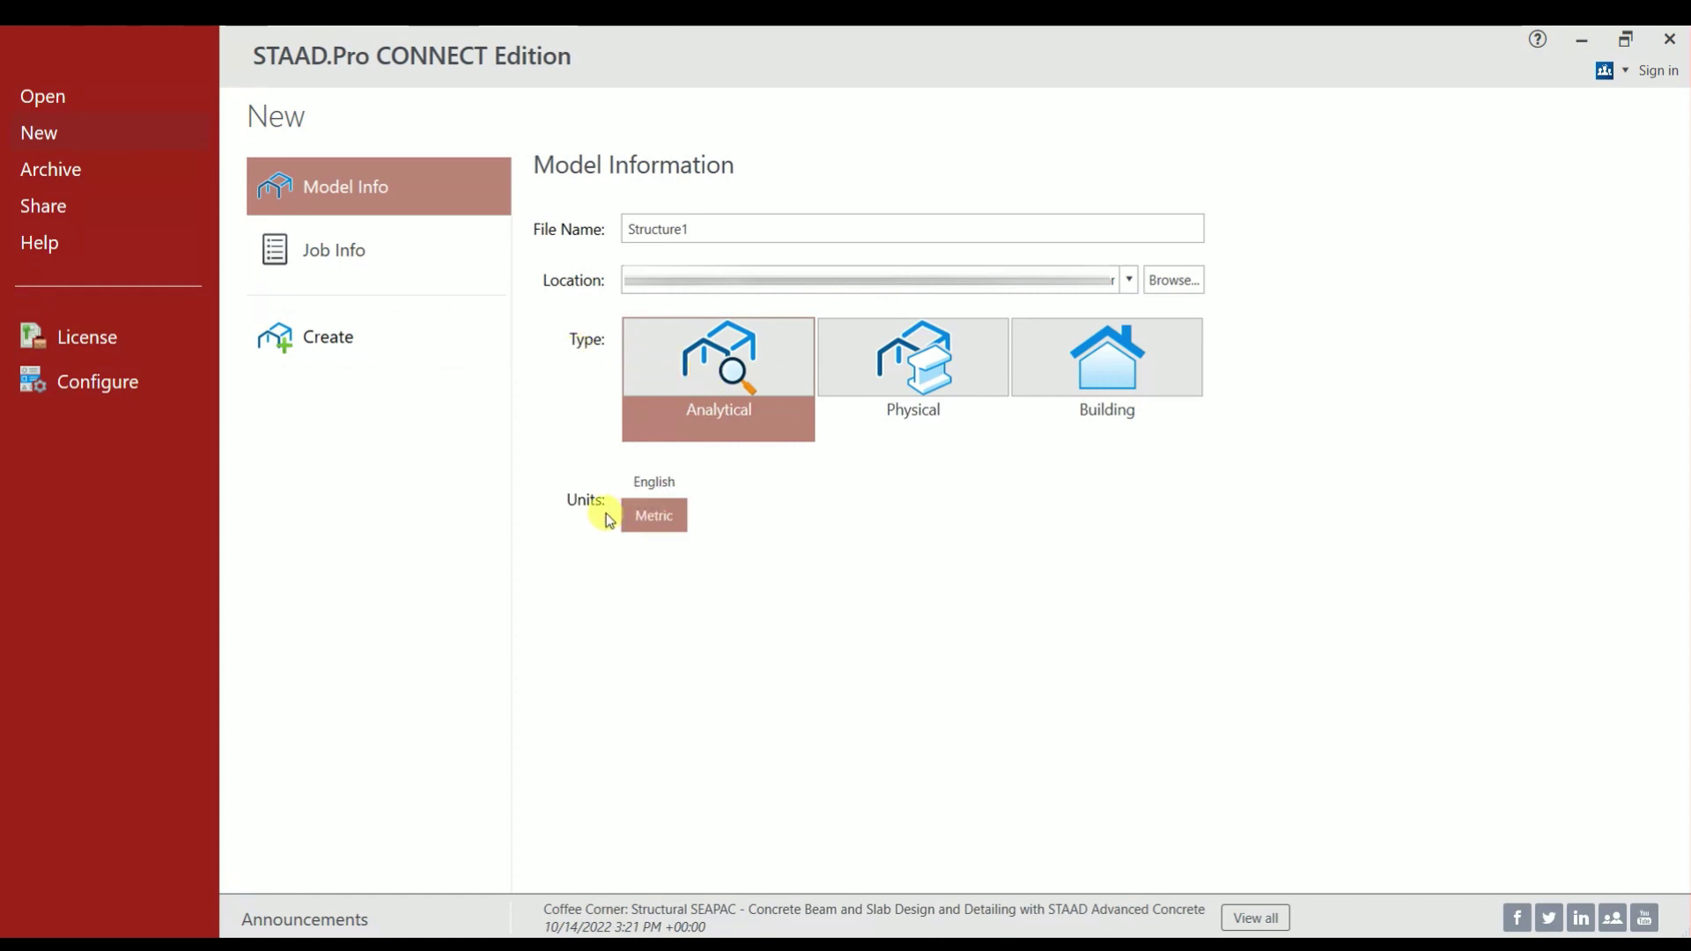
click(347, 250)
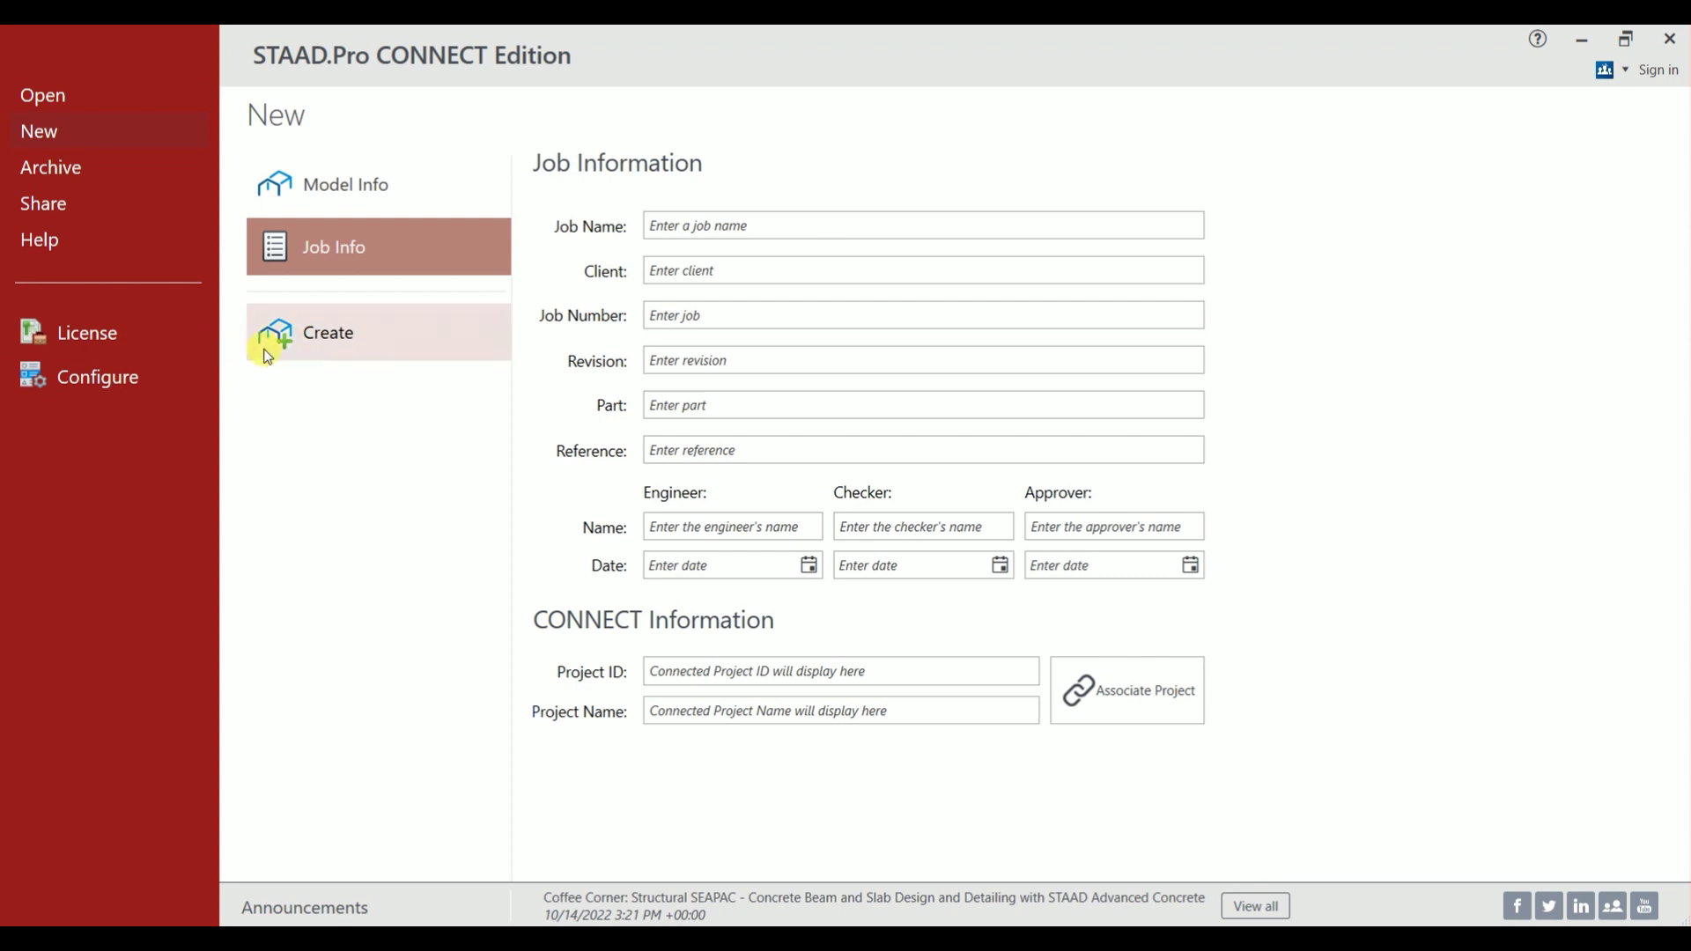
click(304, 346)
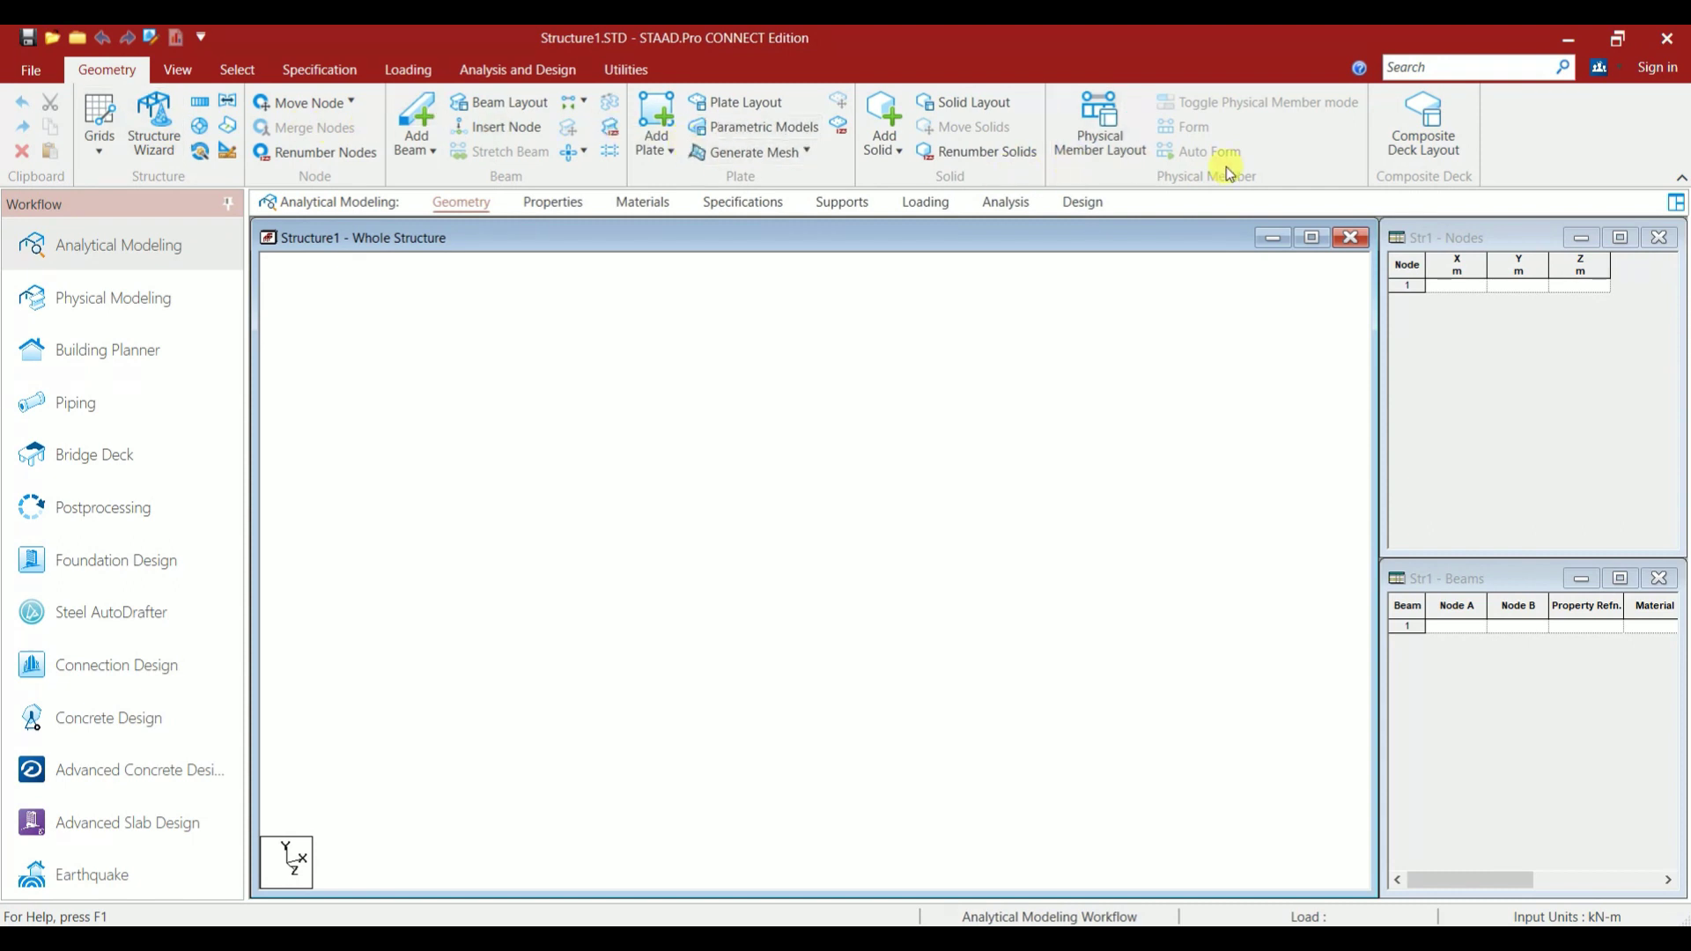
click(178, 78)
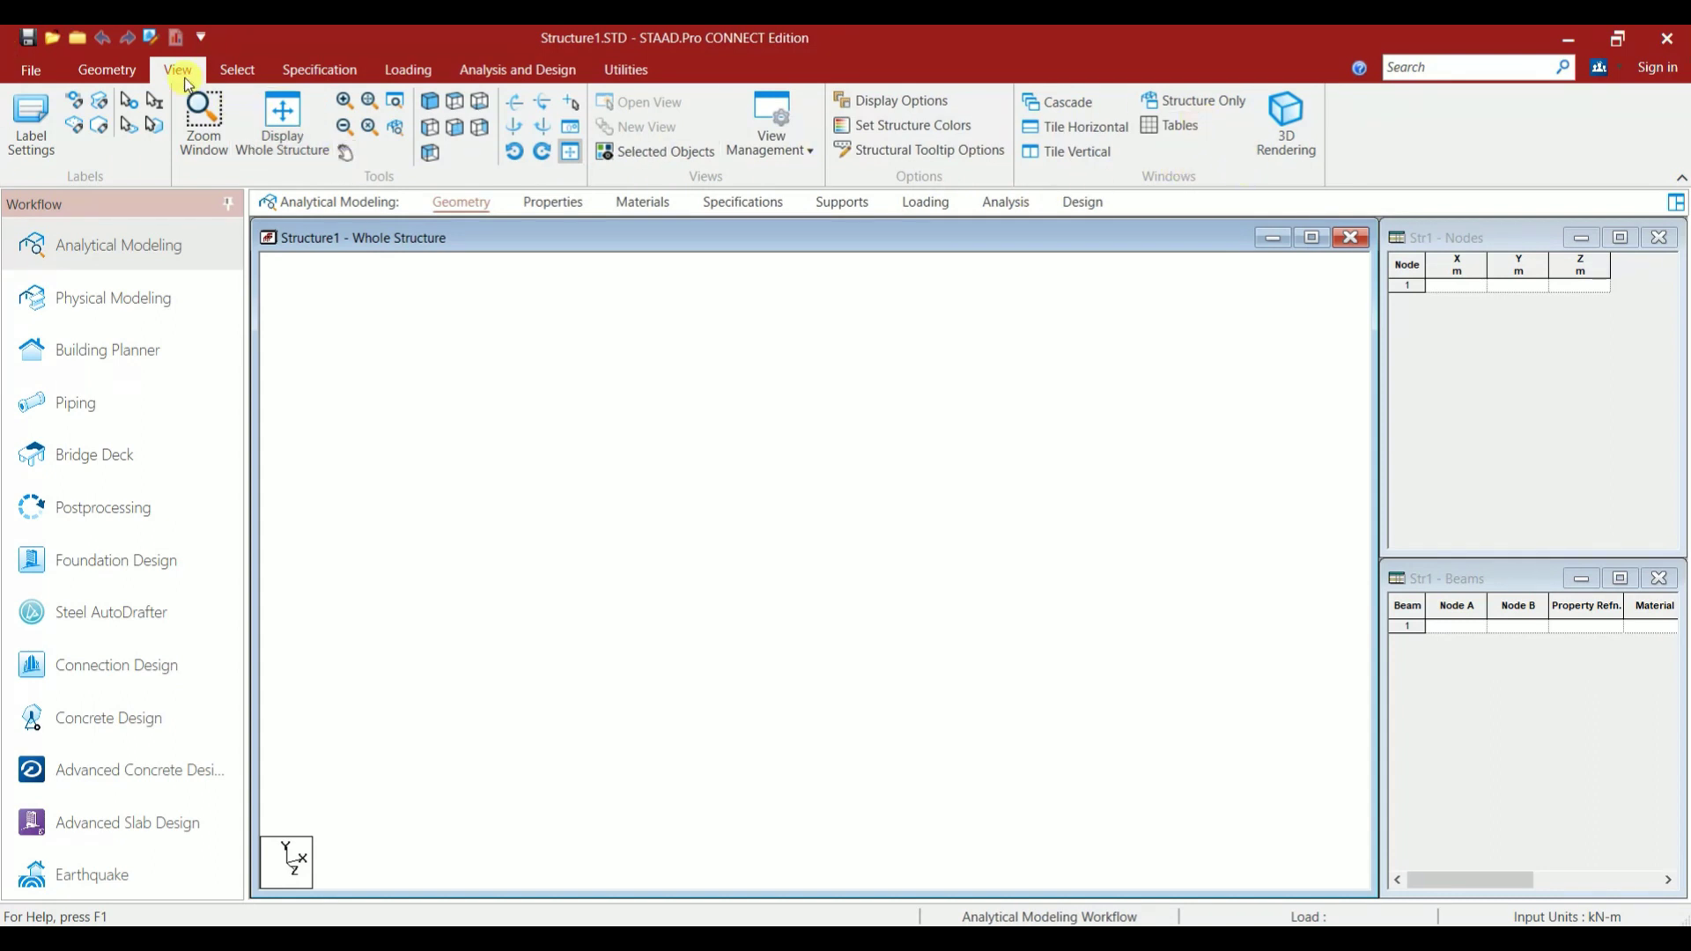
click(230, 71)
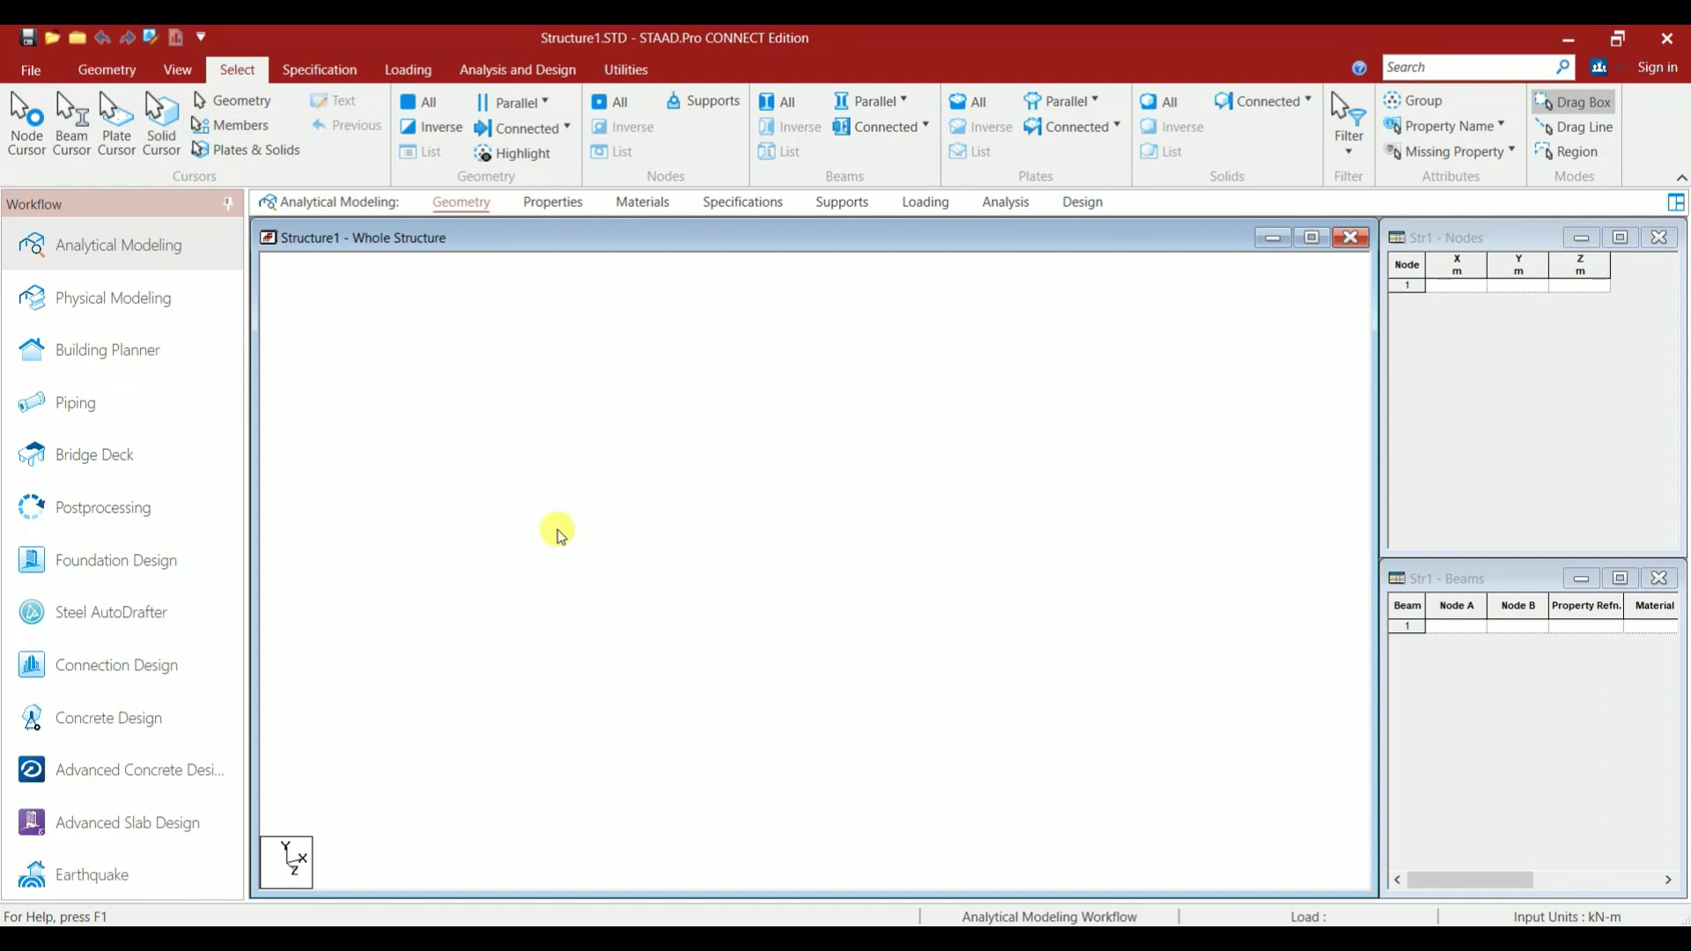
click(100, 76)
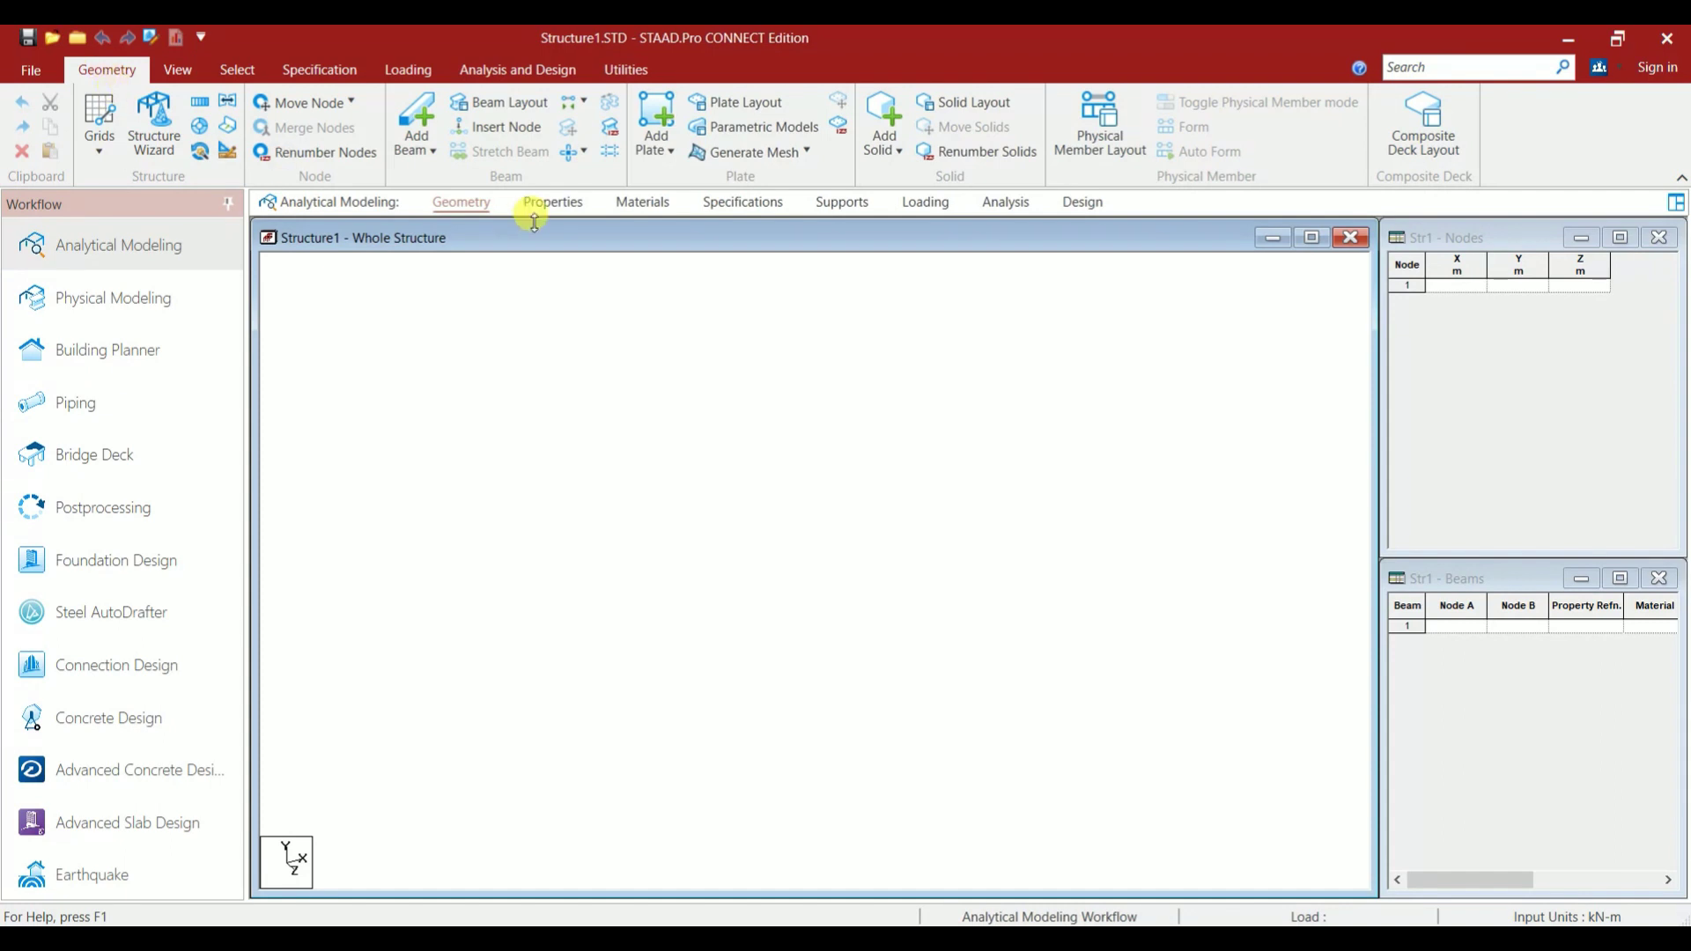
Step: Preview the default Beam Grid, close its Snap Node/Beam panel, and reopen the Grids list
click(102, 151)
click(132, 178)
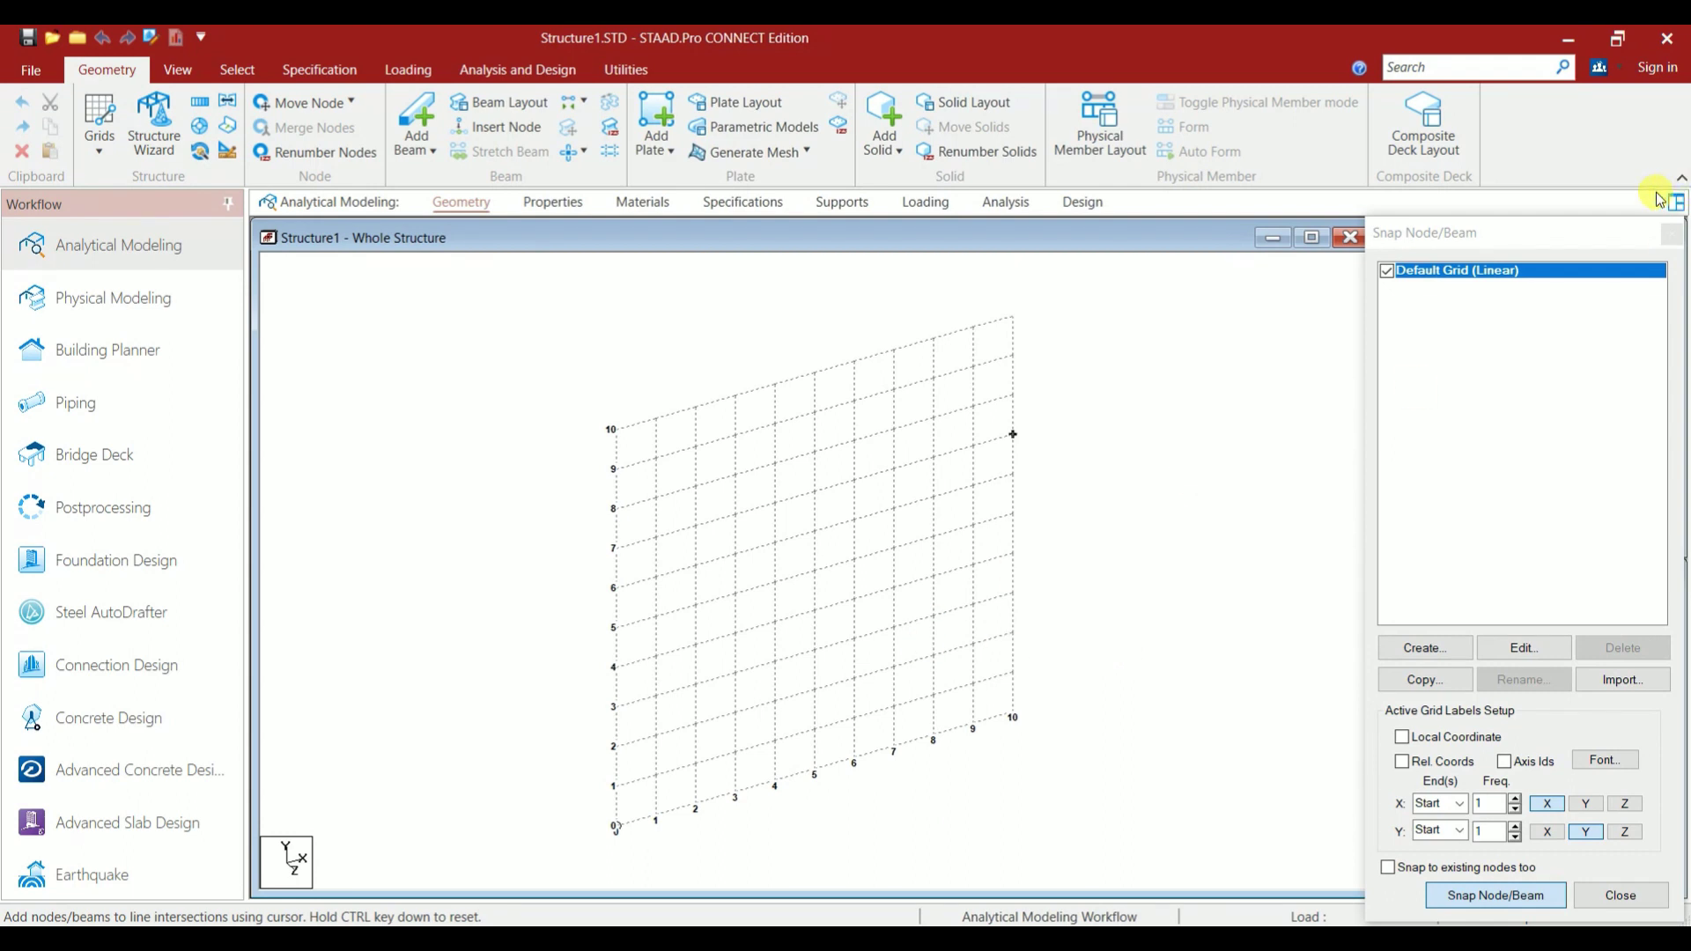
click(1671, 235)
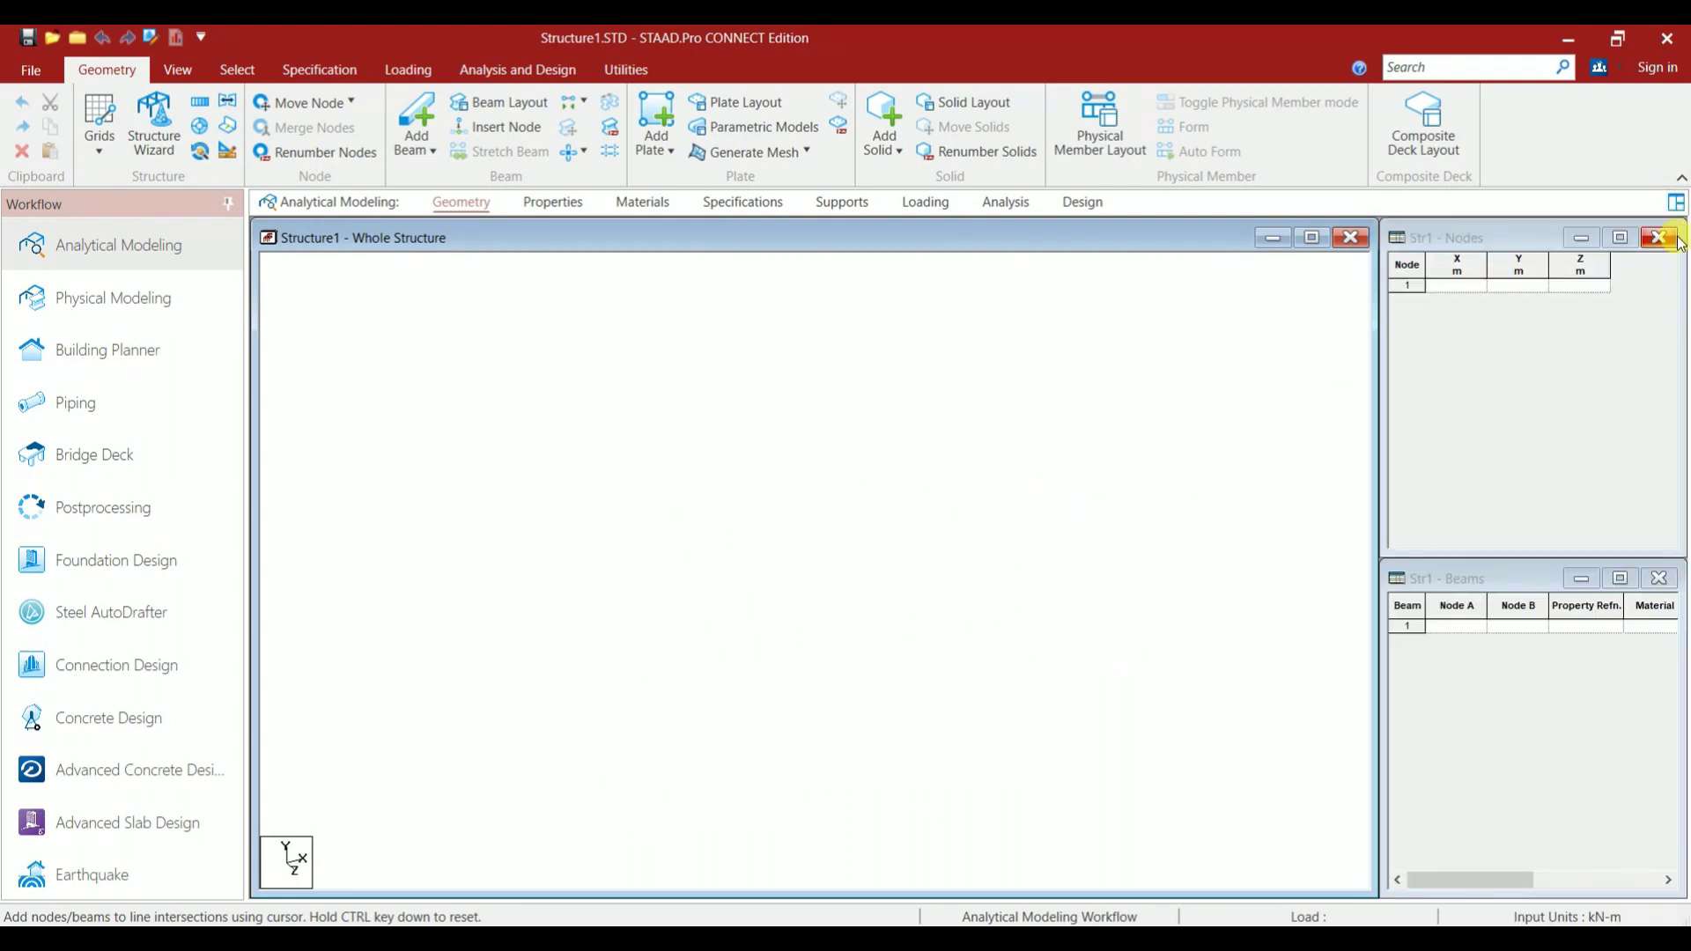
click(99, 151)
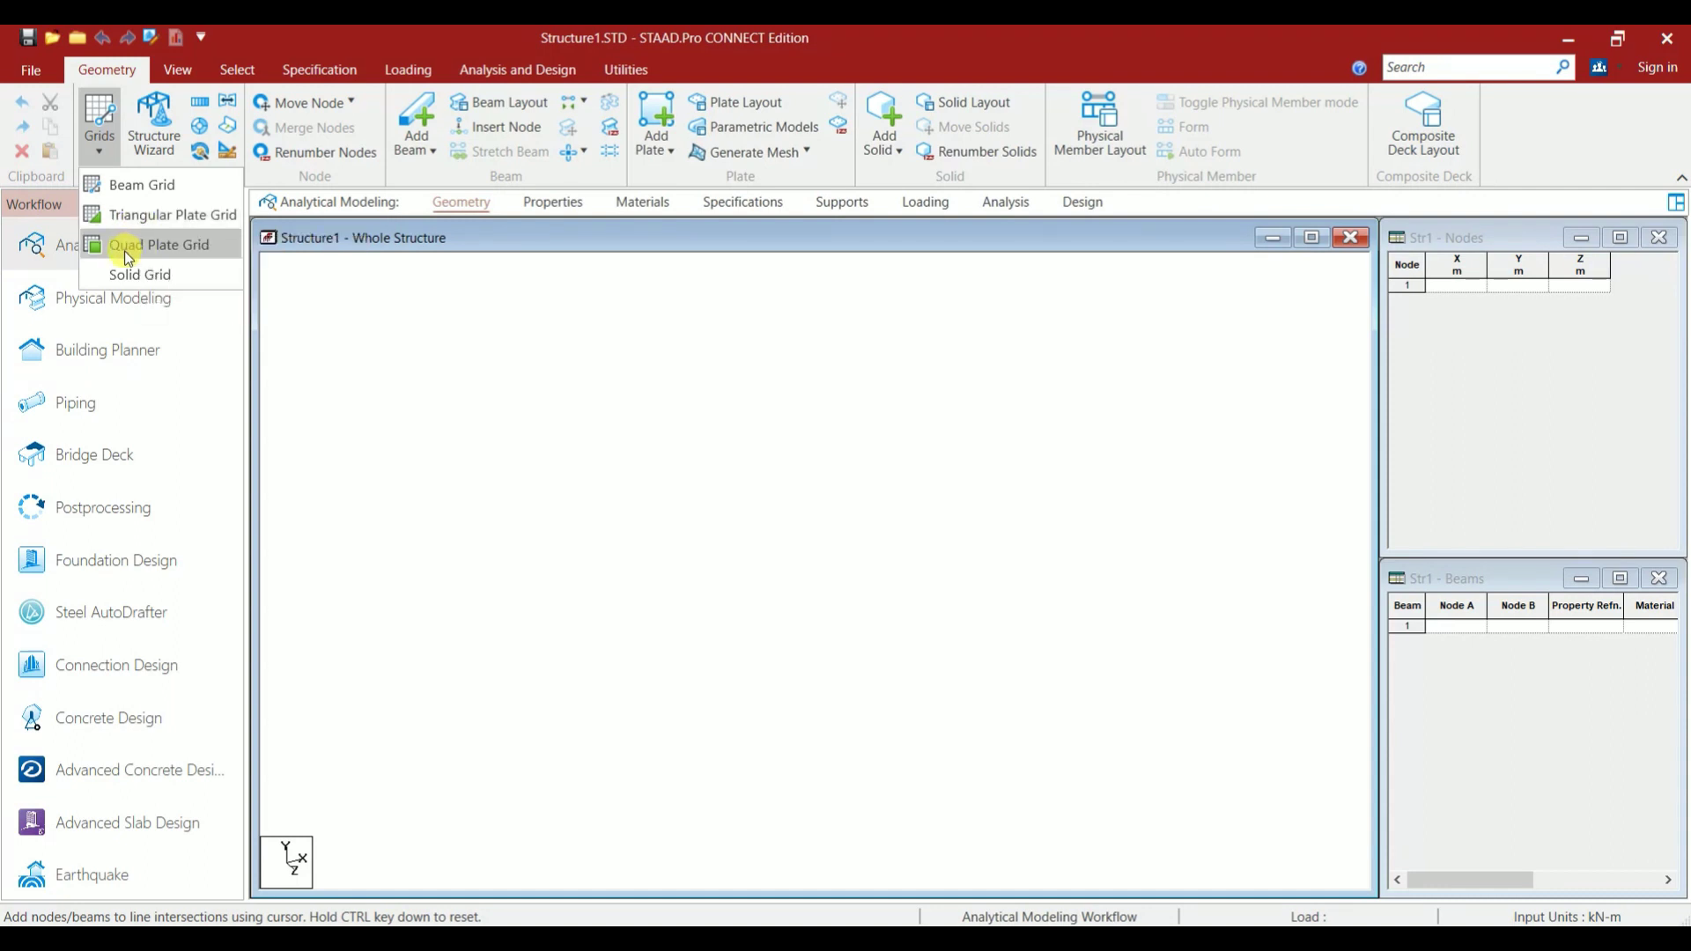
click(157, 120)
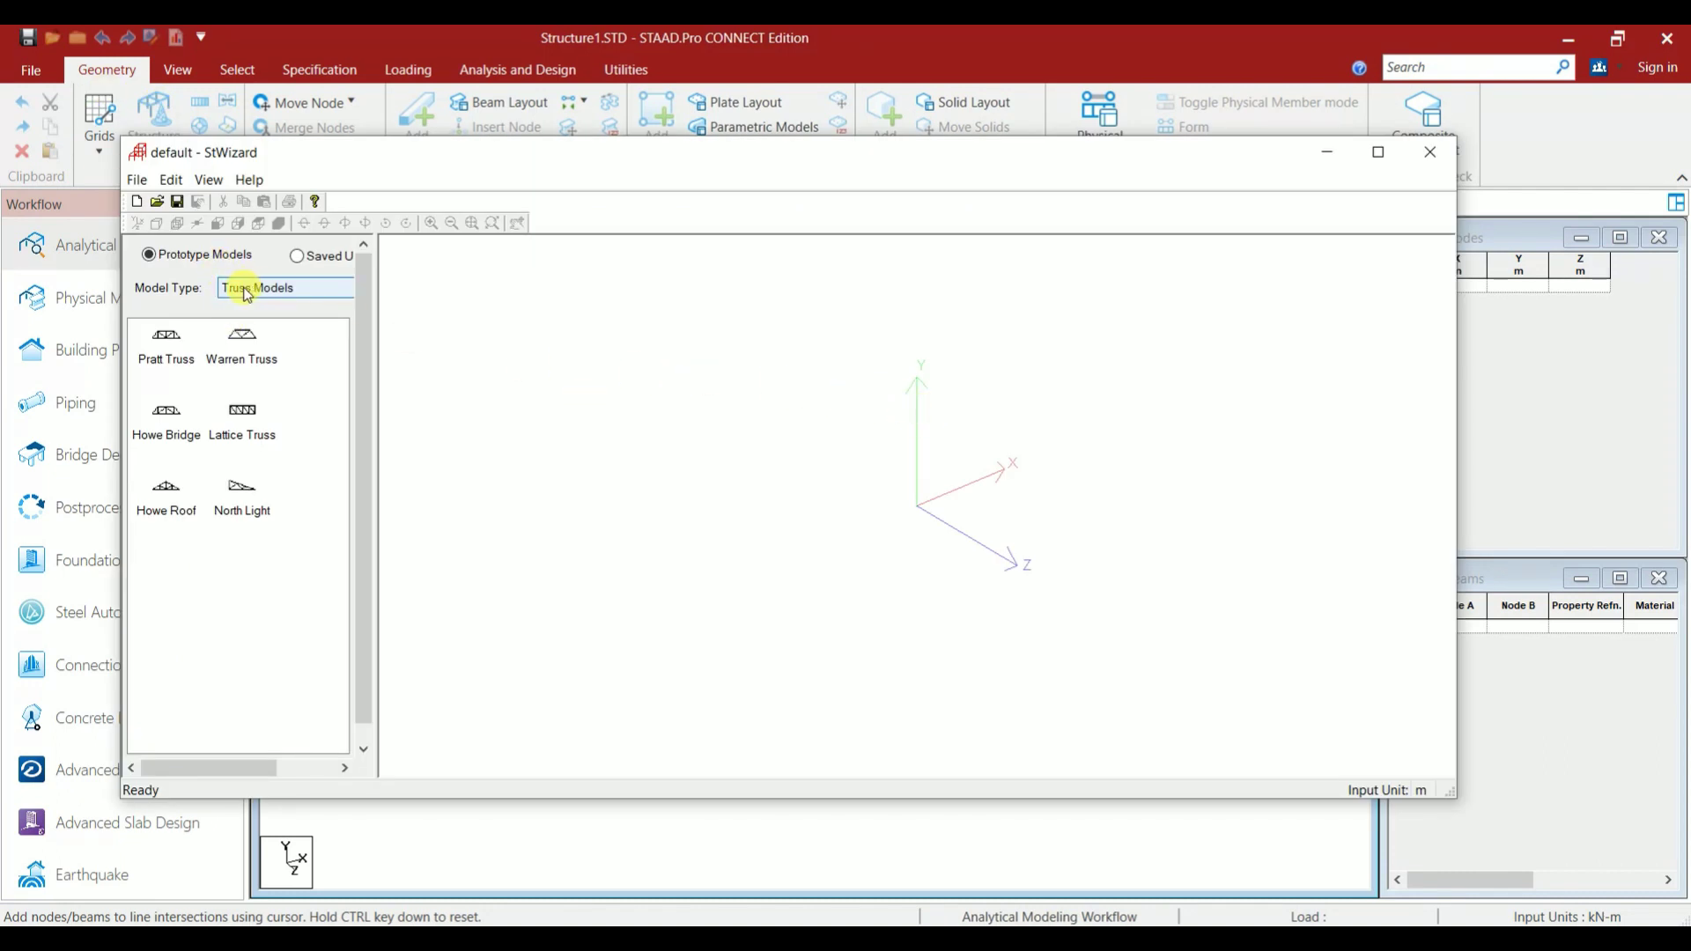
click(255, 291)
click(259, 321)
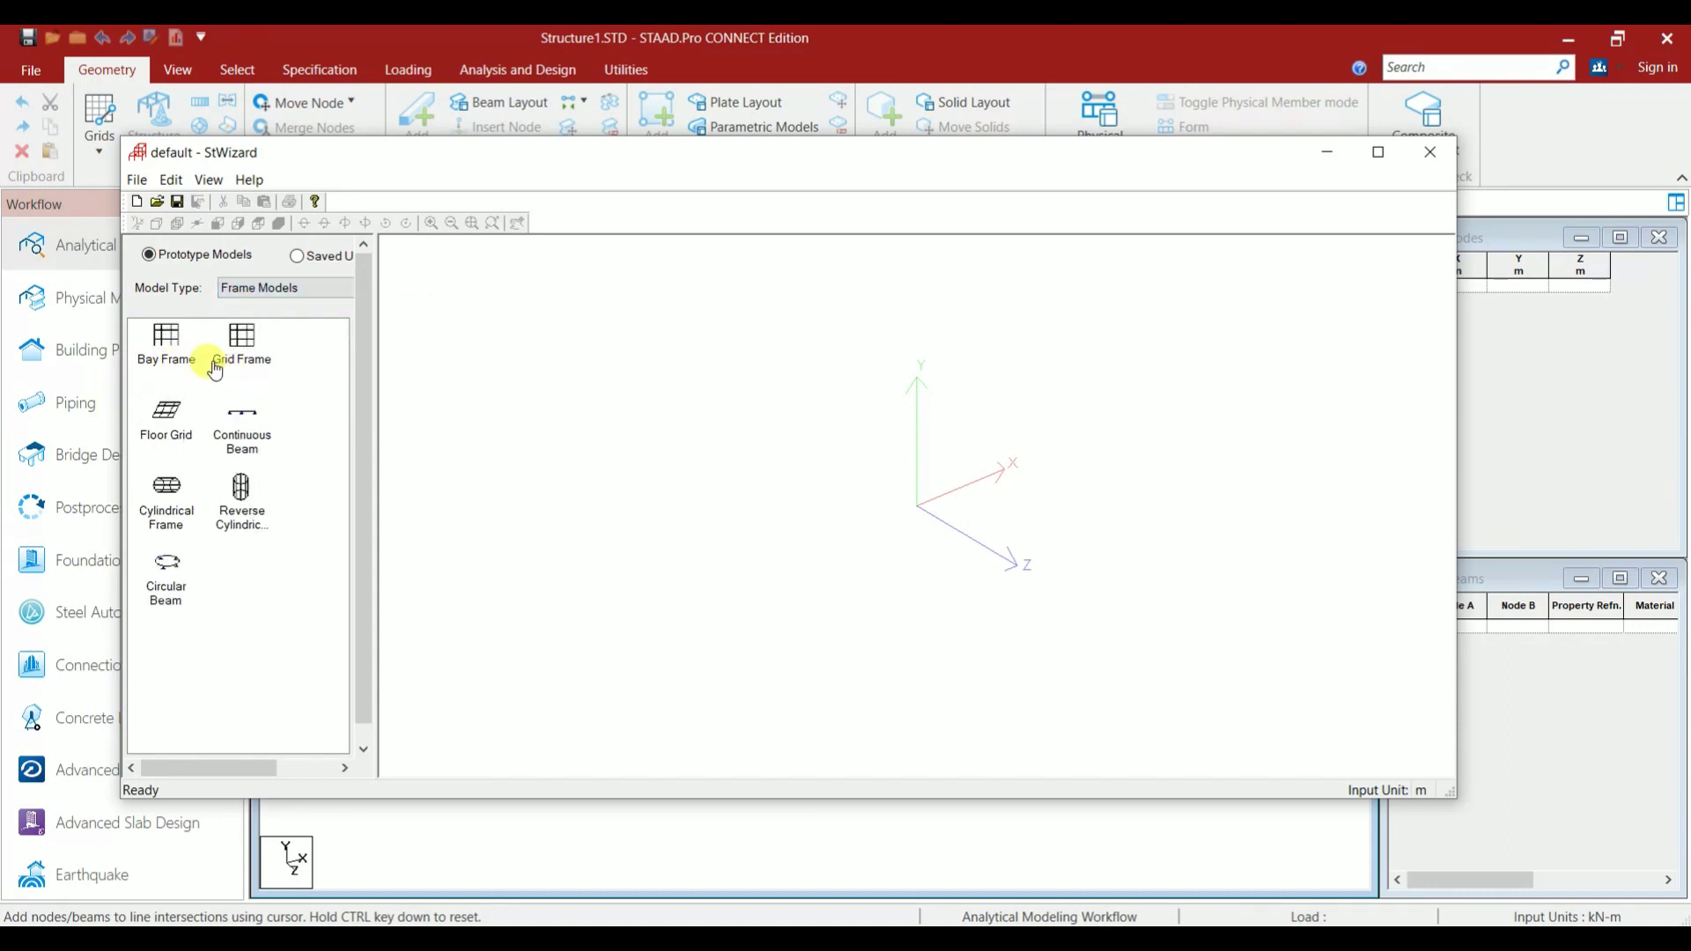
click(176, 419)
click(180, 363)
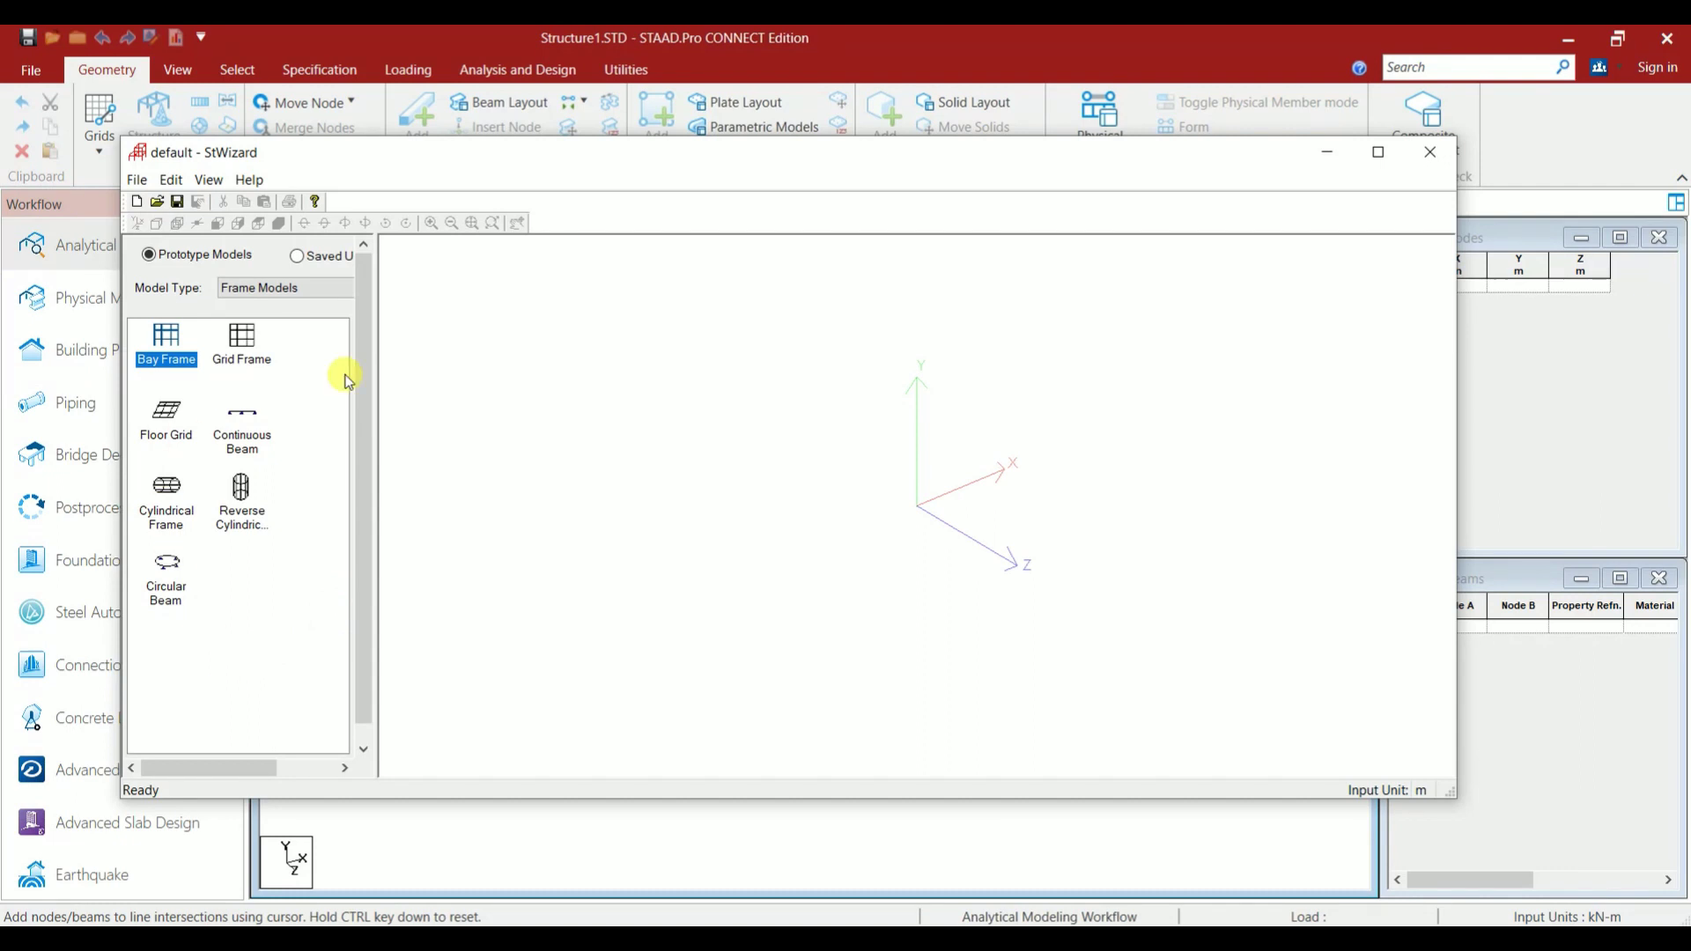
click(1431, 151)
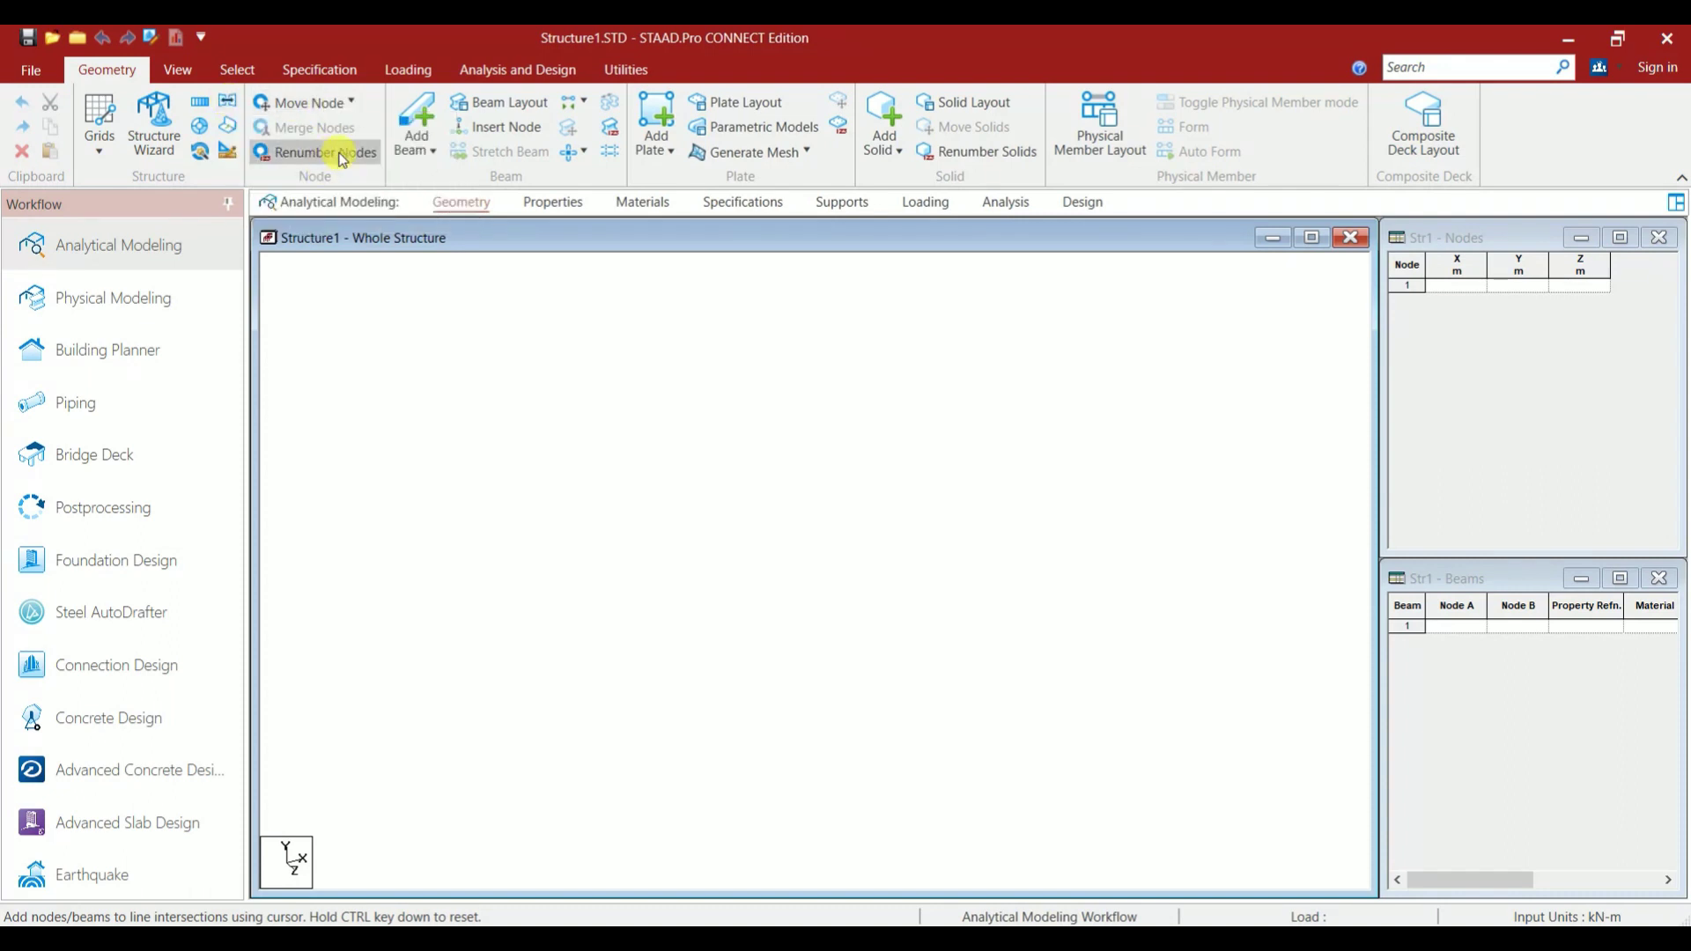
Step: Look over the Add Beam options without choosing one, then show the View tools
click(432, 155)
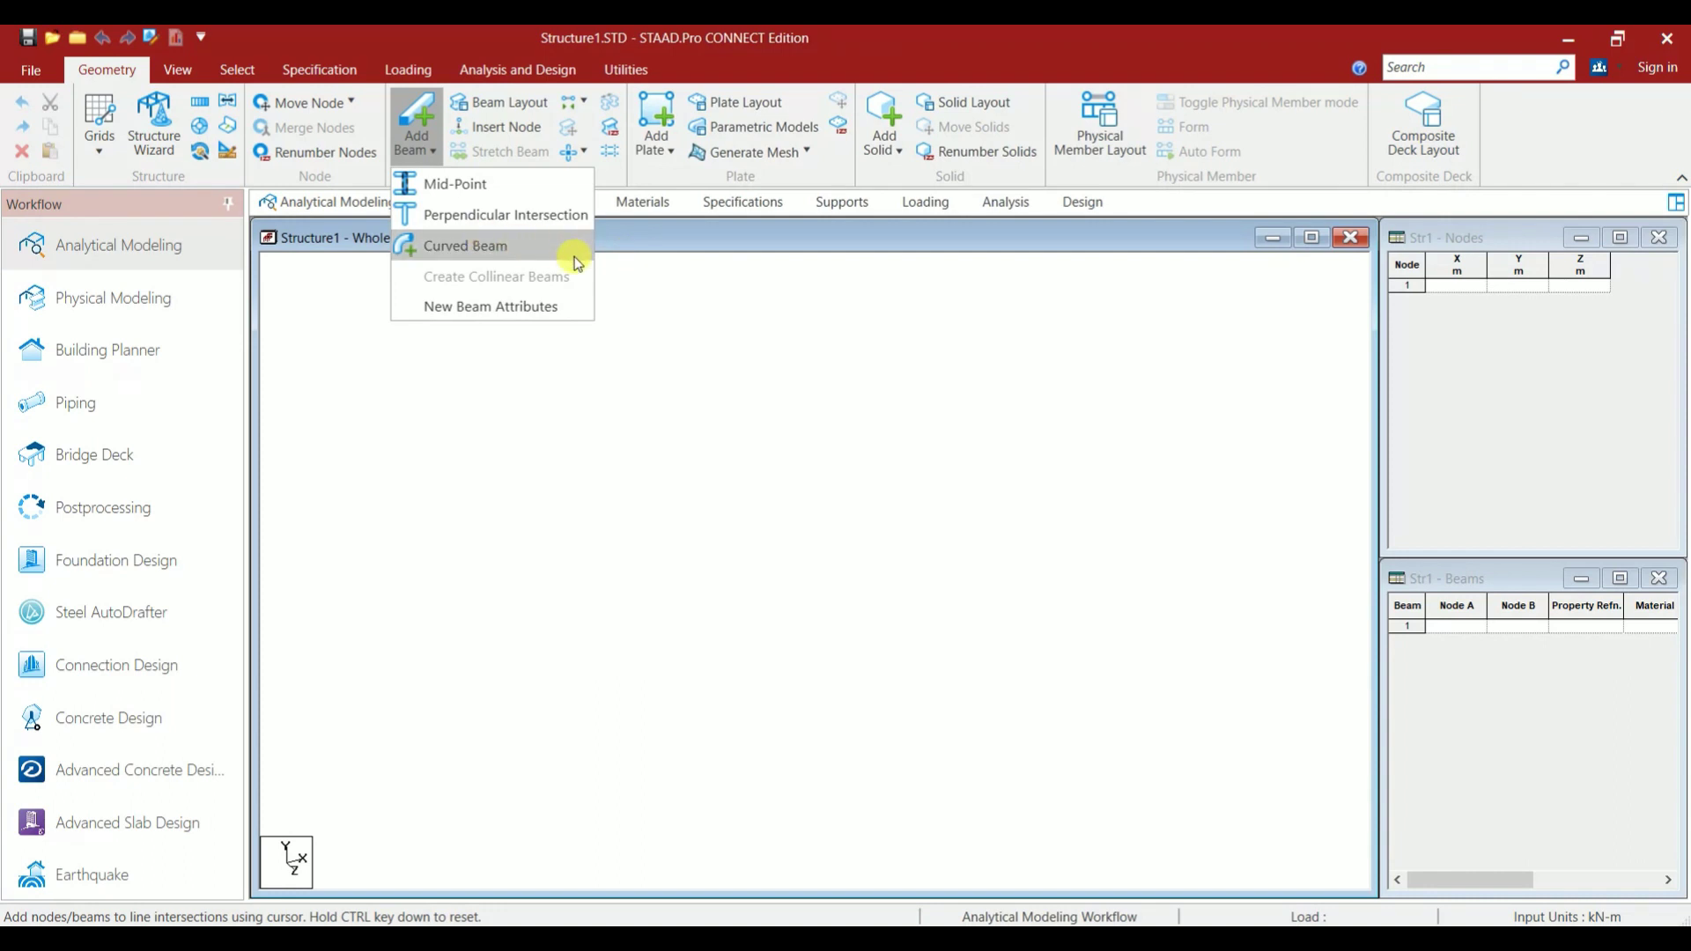
click(581, 254)
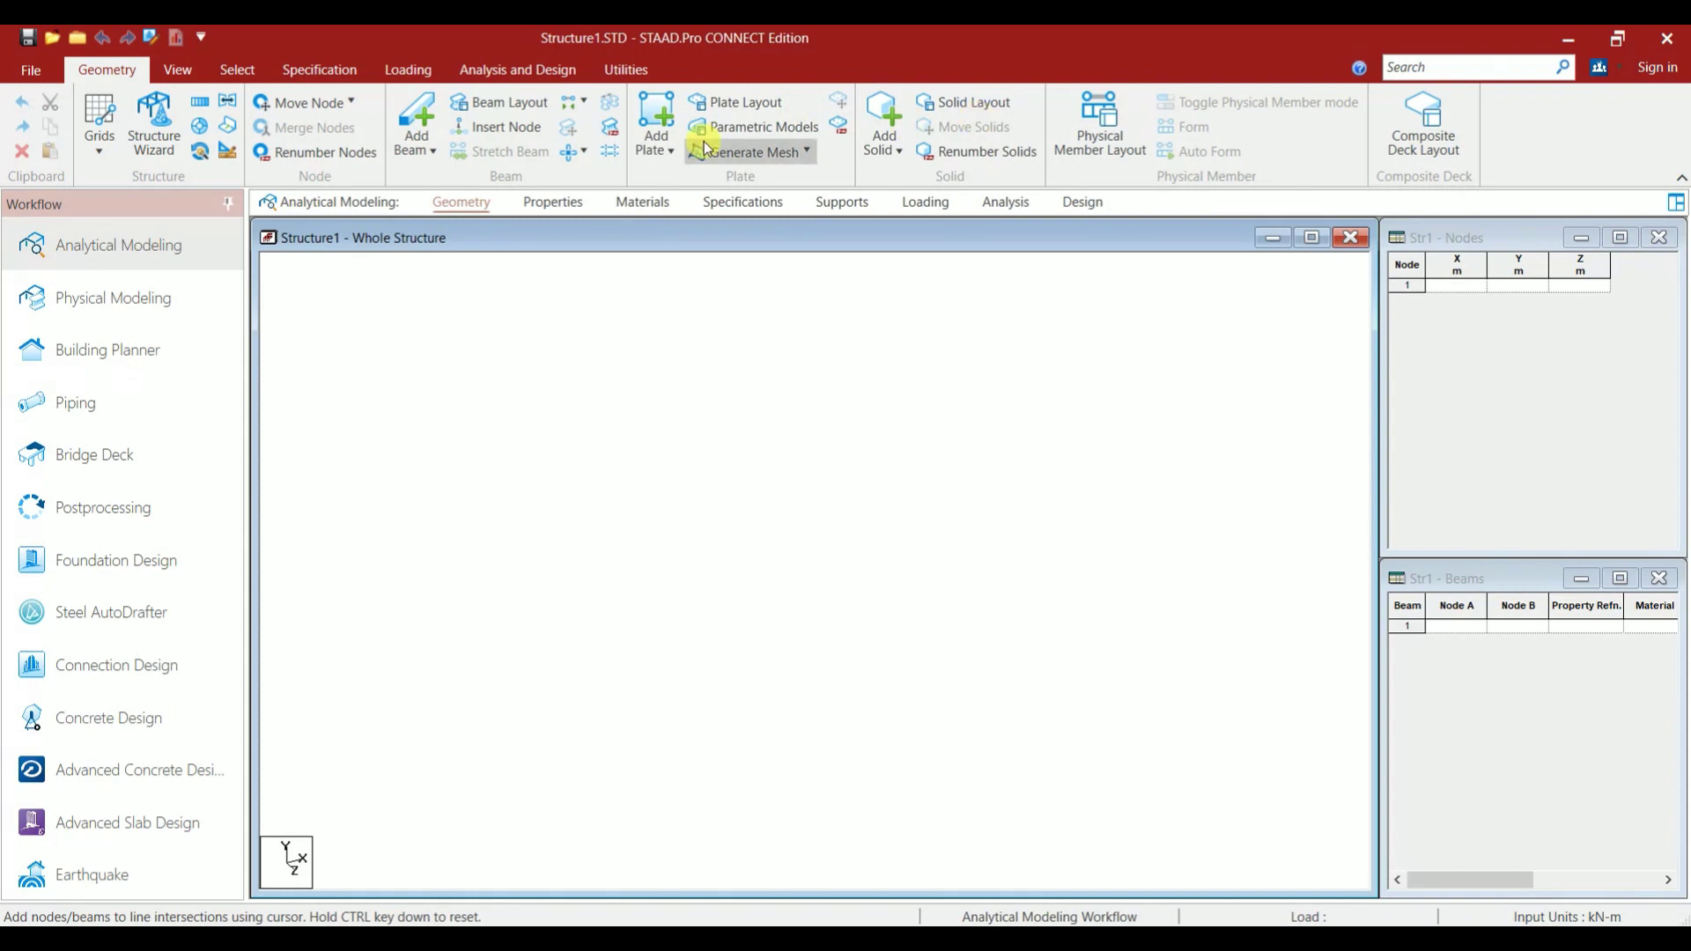
click(183, 68)
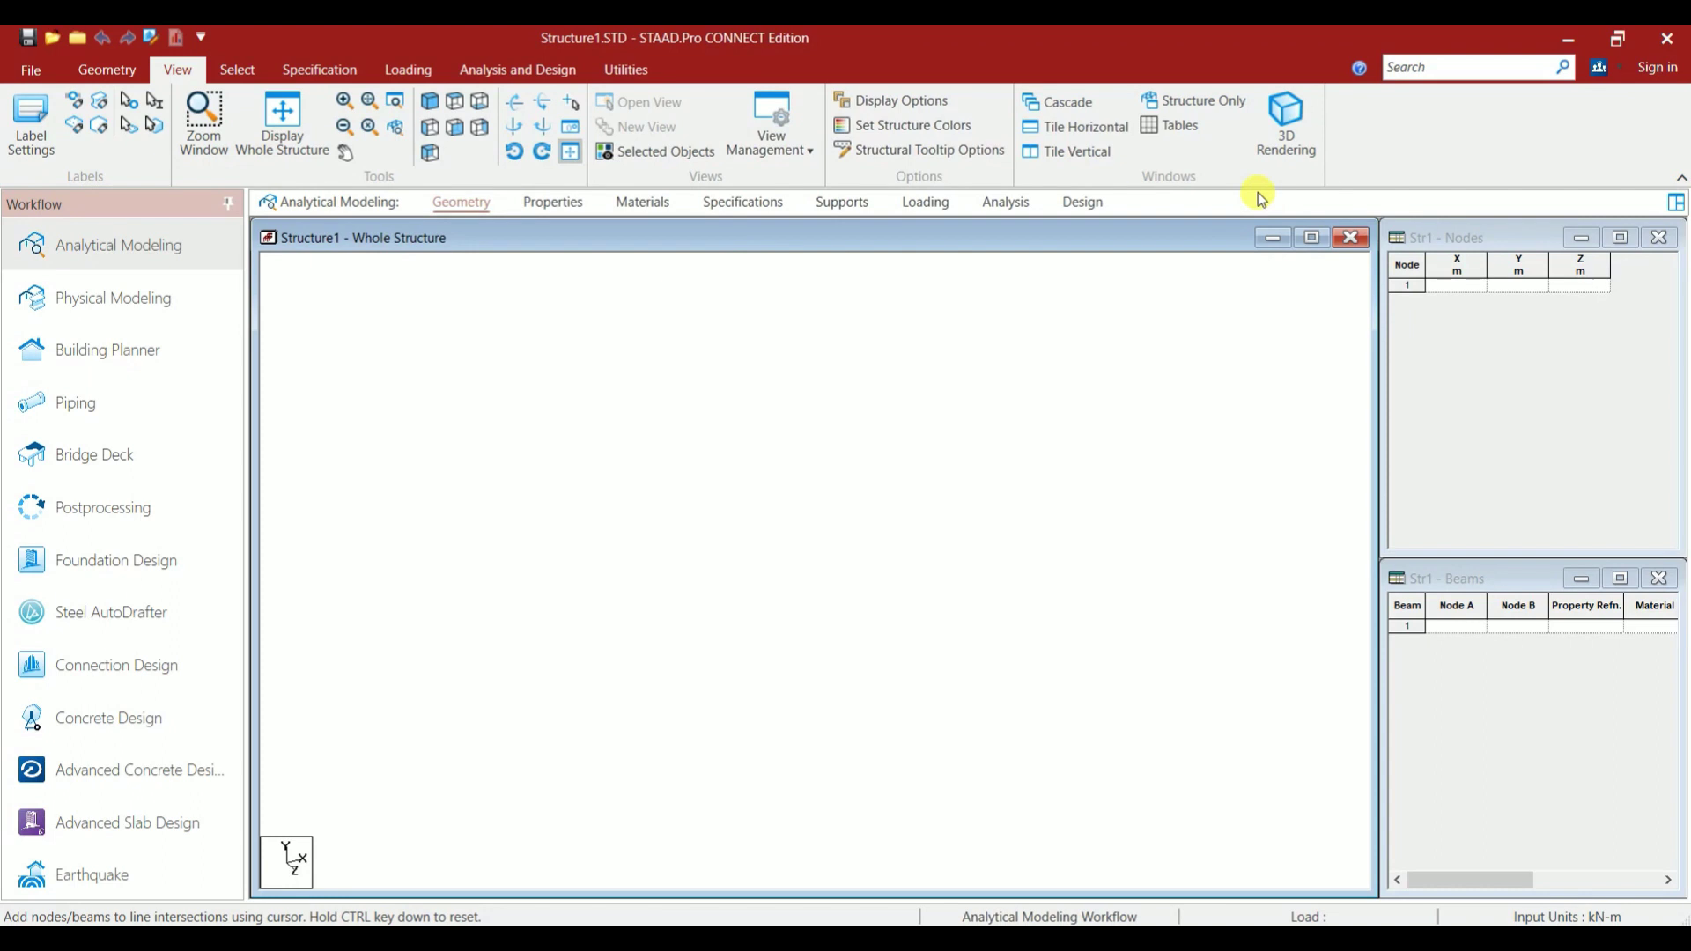
Step: Pass through the Select tab to the Specification tools and whole-structure Properties panel
click(238, 71)
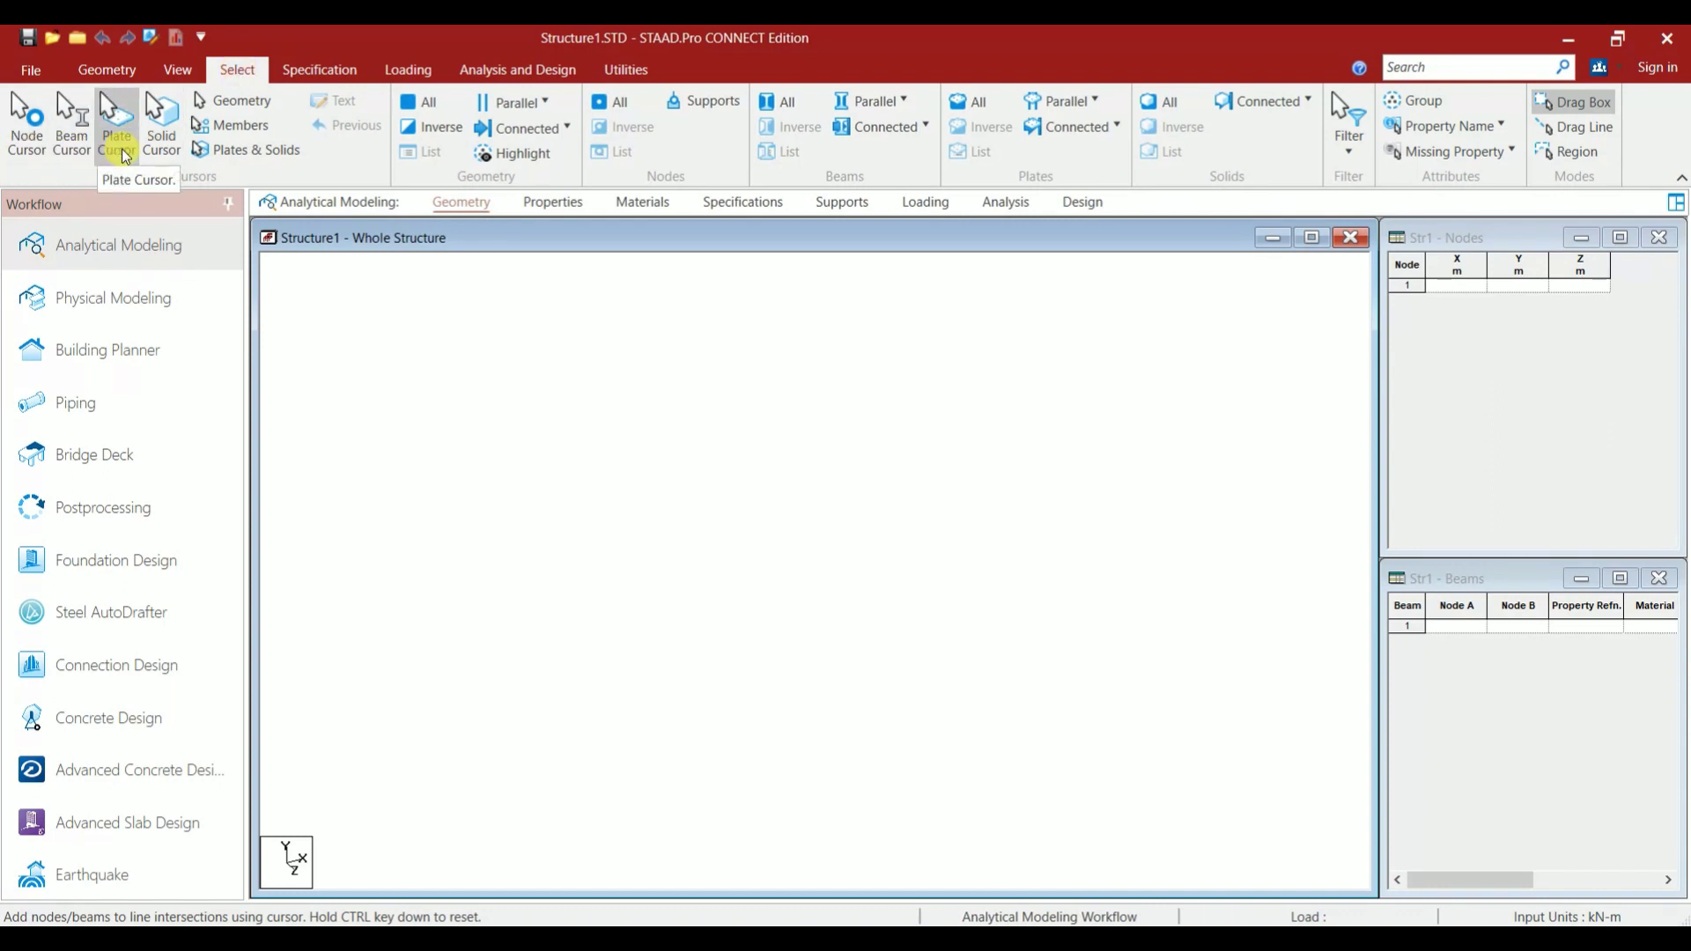
click(326, 71)
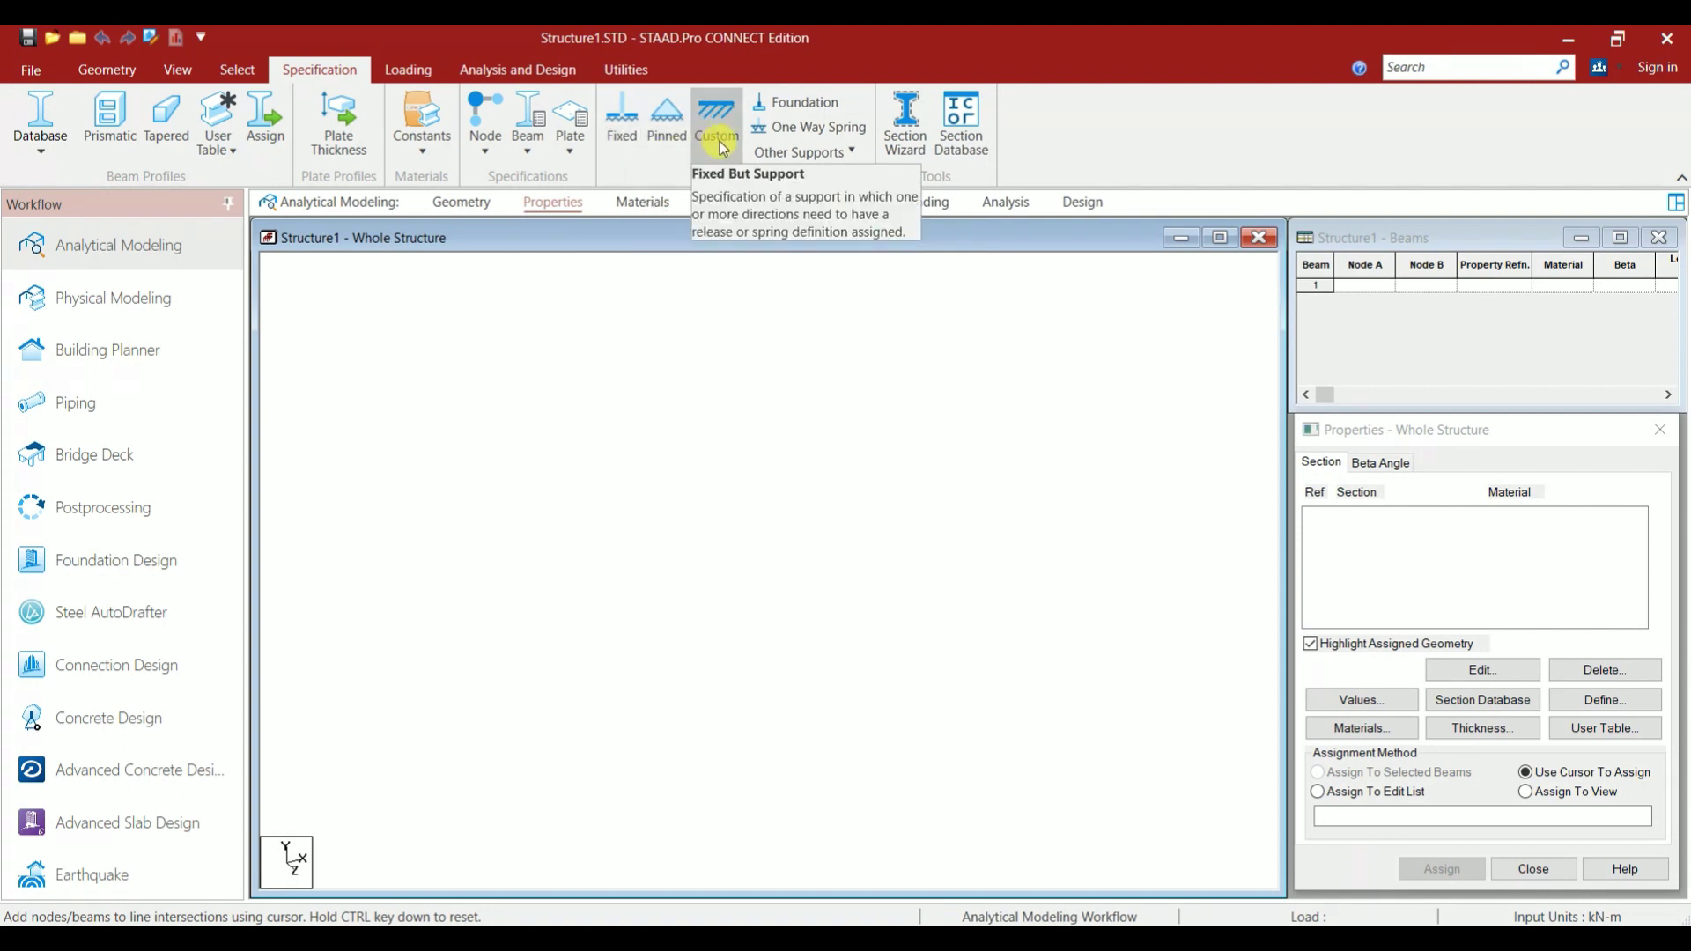
Step: Look over the Other Supports types, then switch to the Loading tools
click(810, 159)
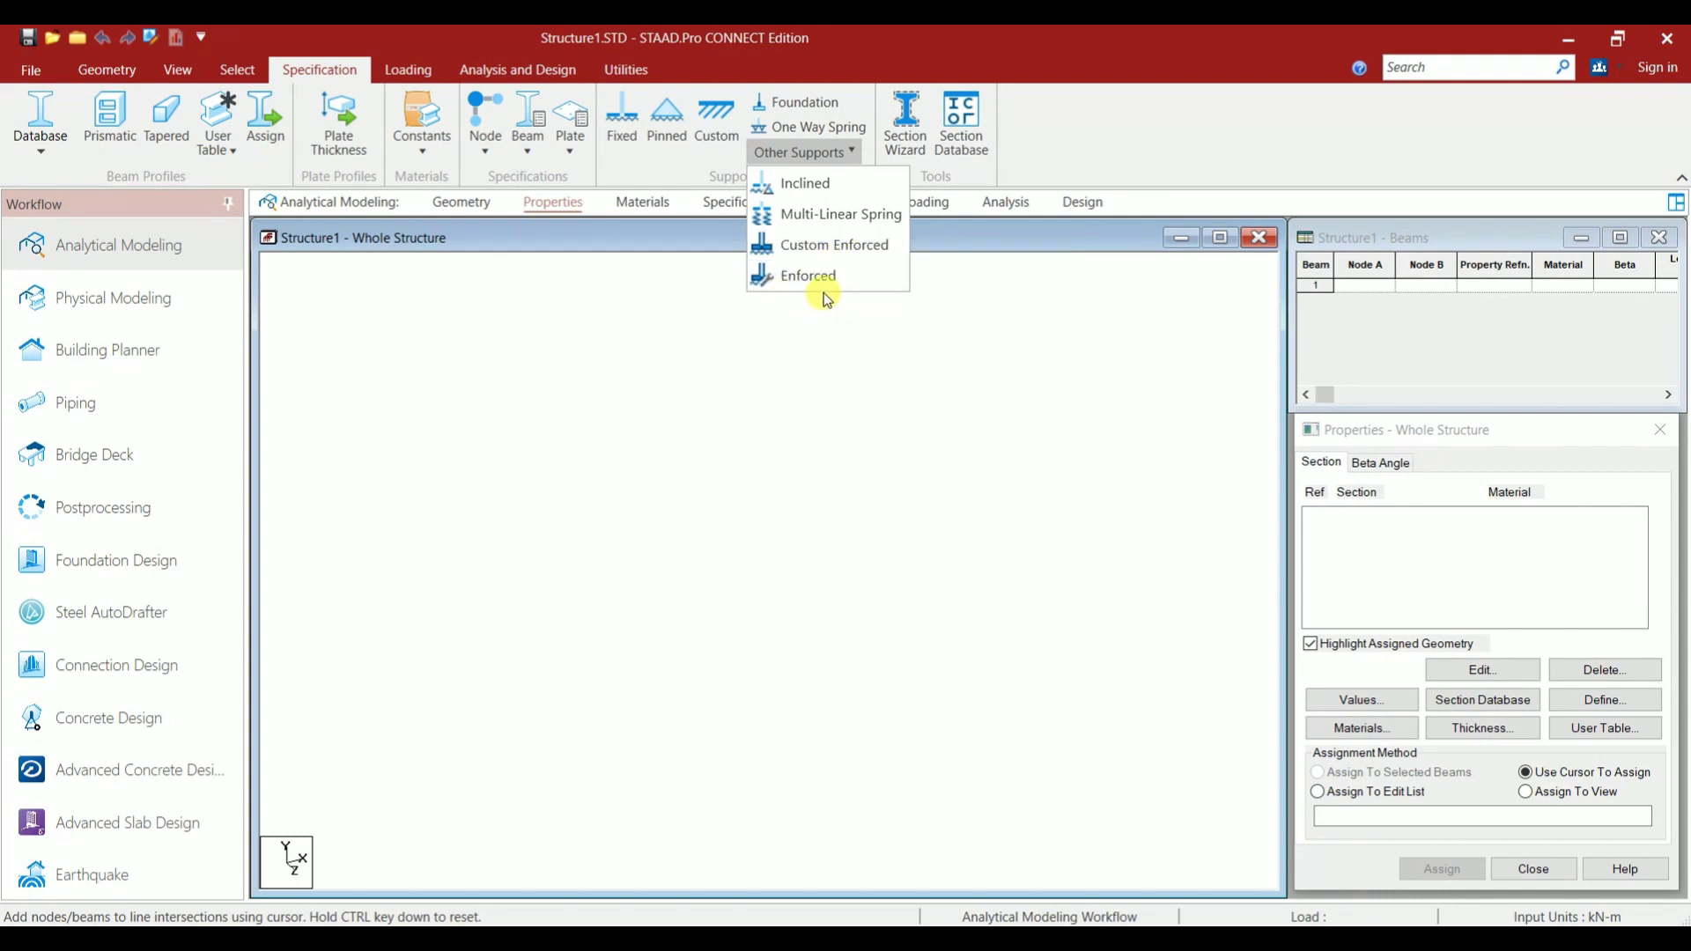
click(1020, 335)
click(406, 68)
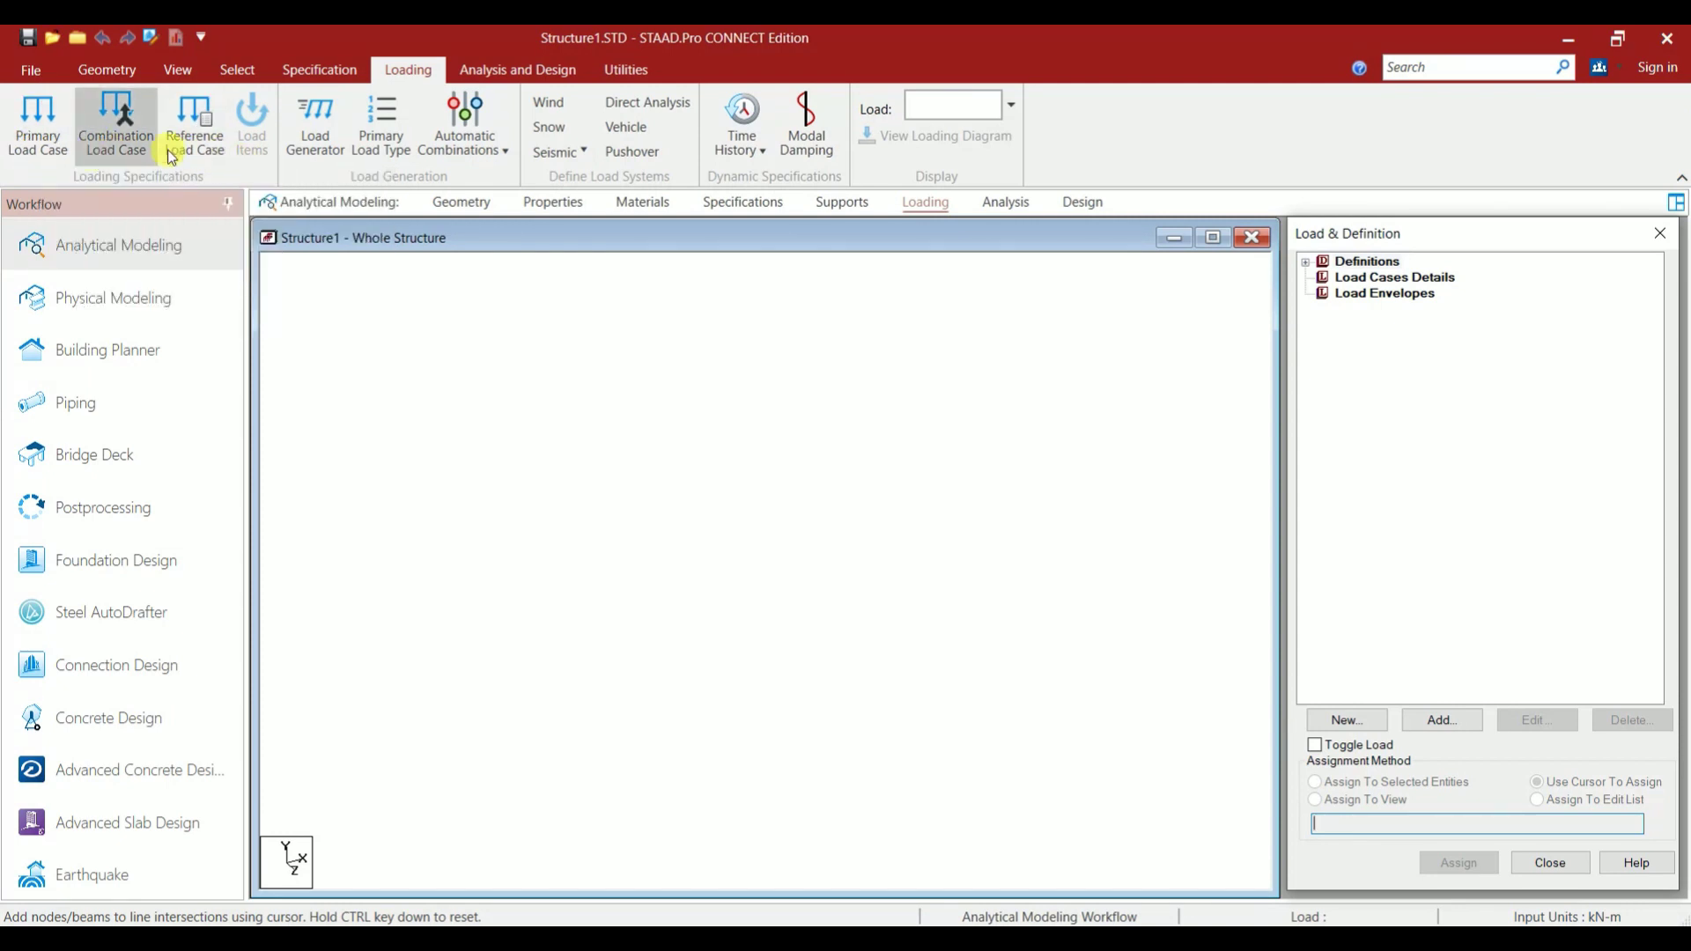
Step: Show the Seismic load code list in Define Load Systems
click(555, 154)
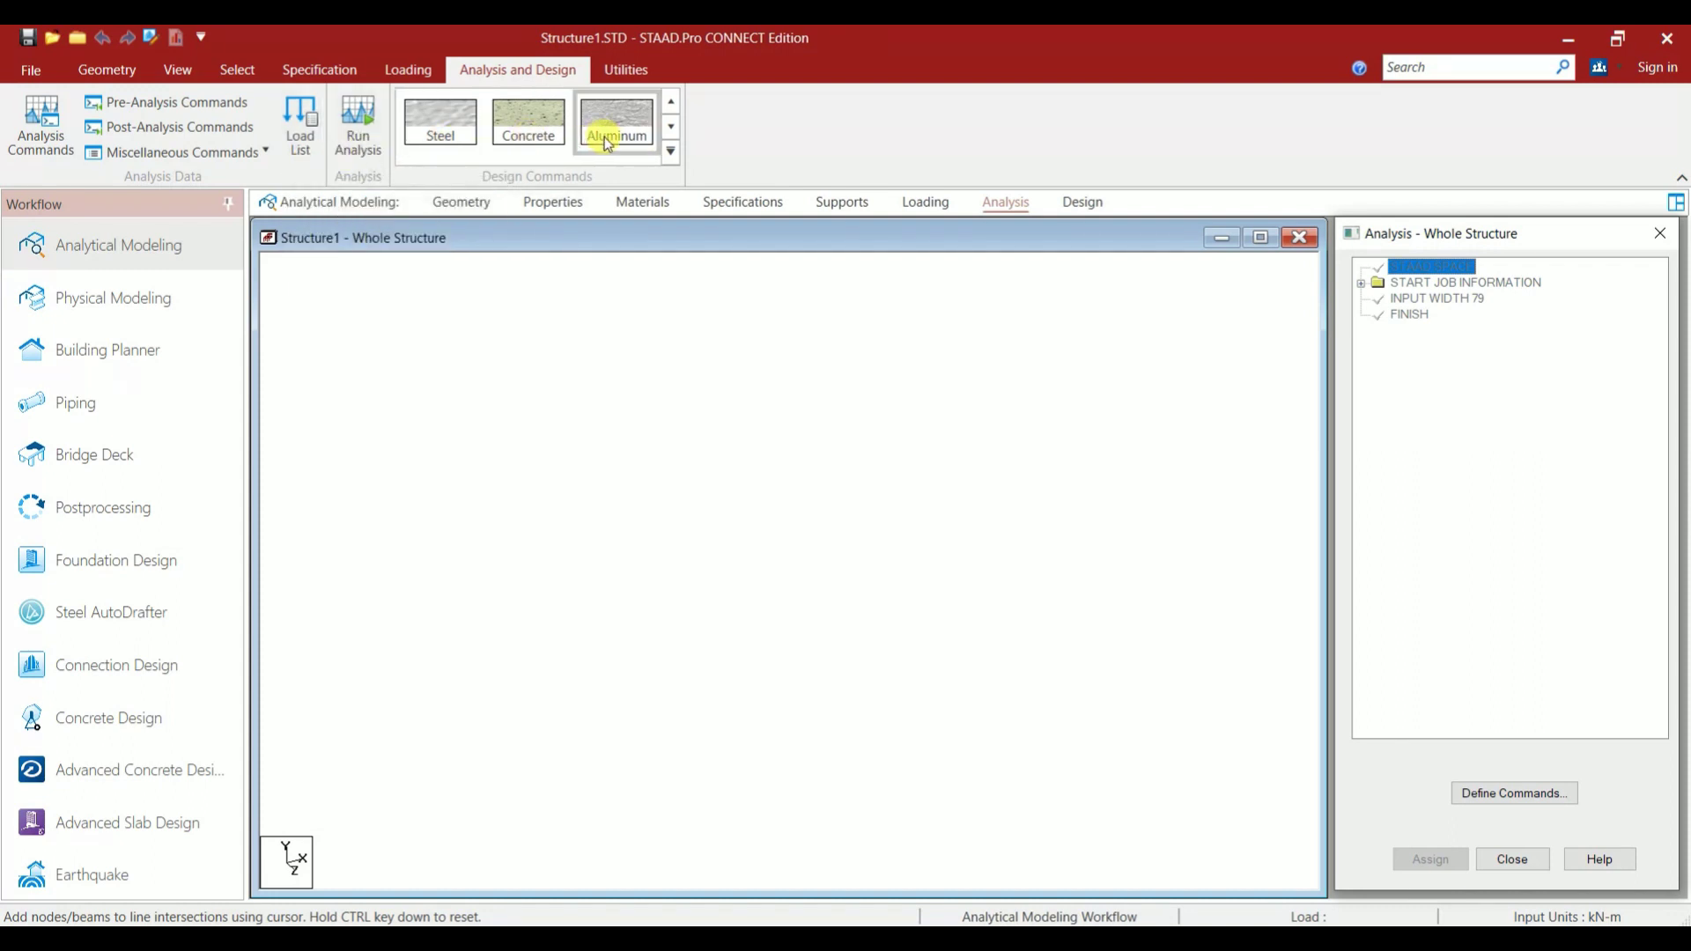
Step: Expand the Design Commands gallery to reveal Timber, then show the Utilities tools
click(675, 151)
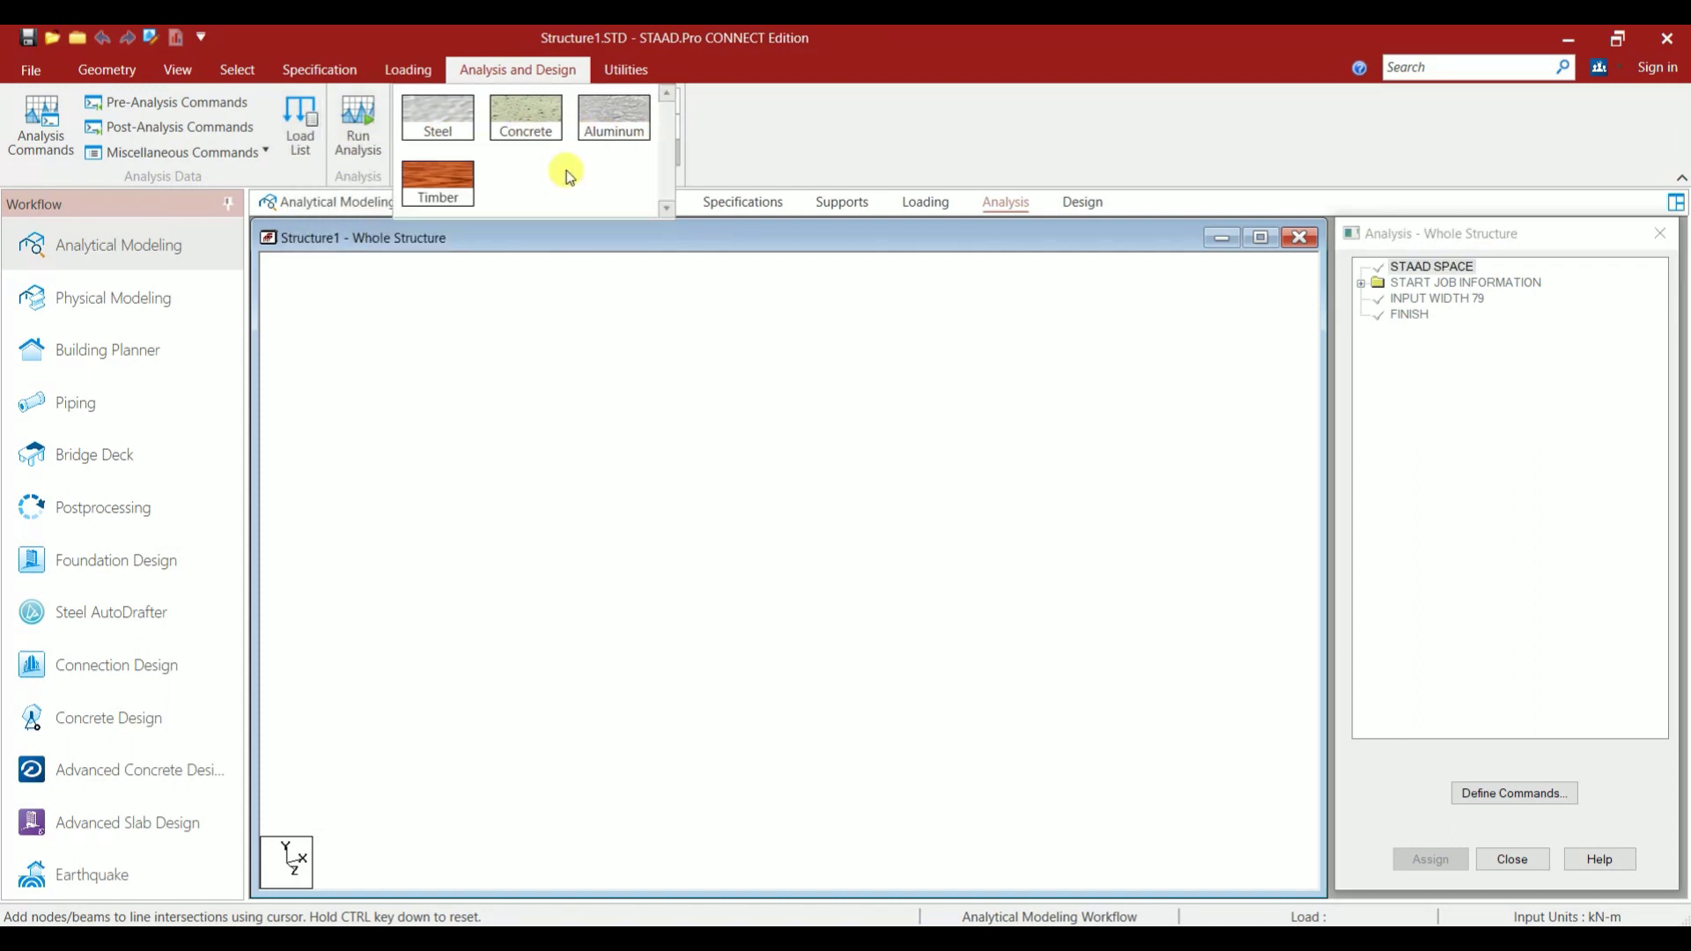
click(629, 70)
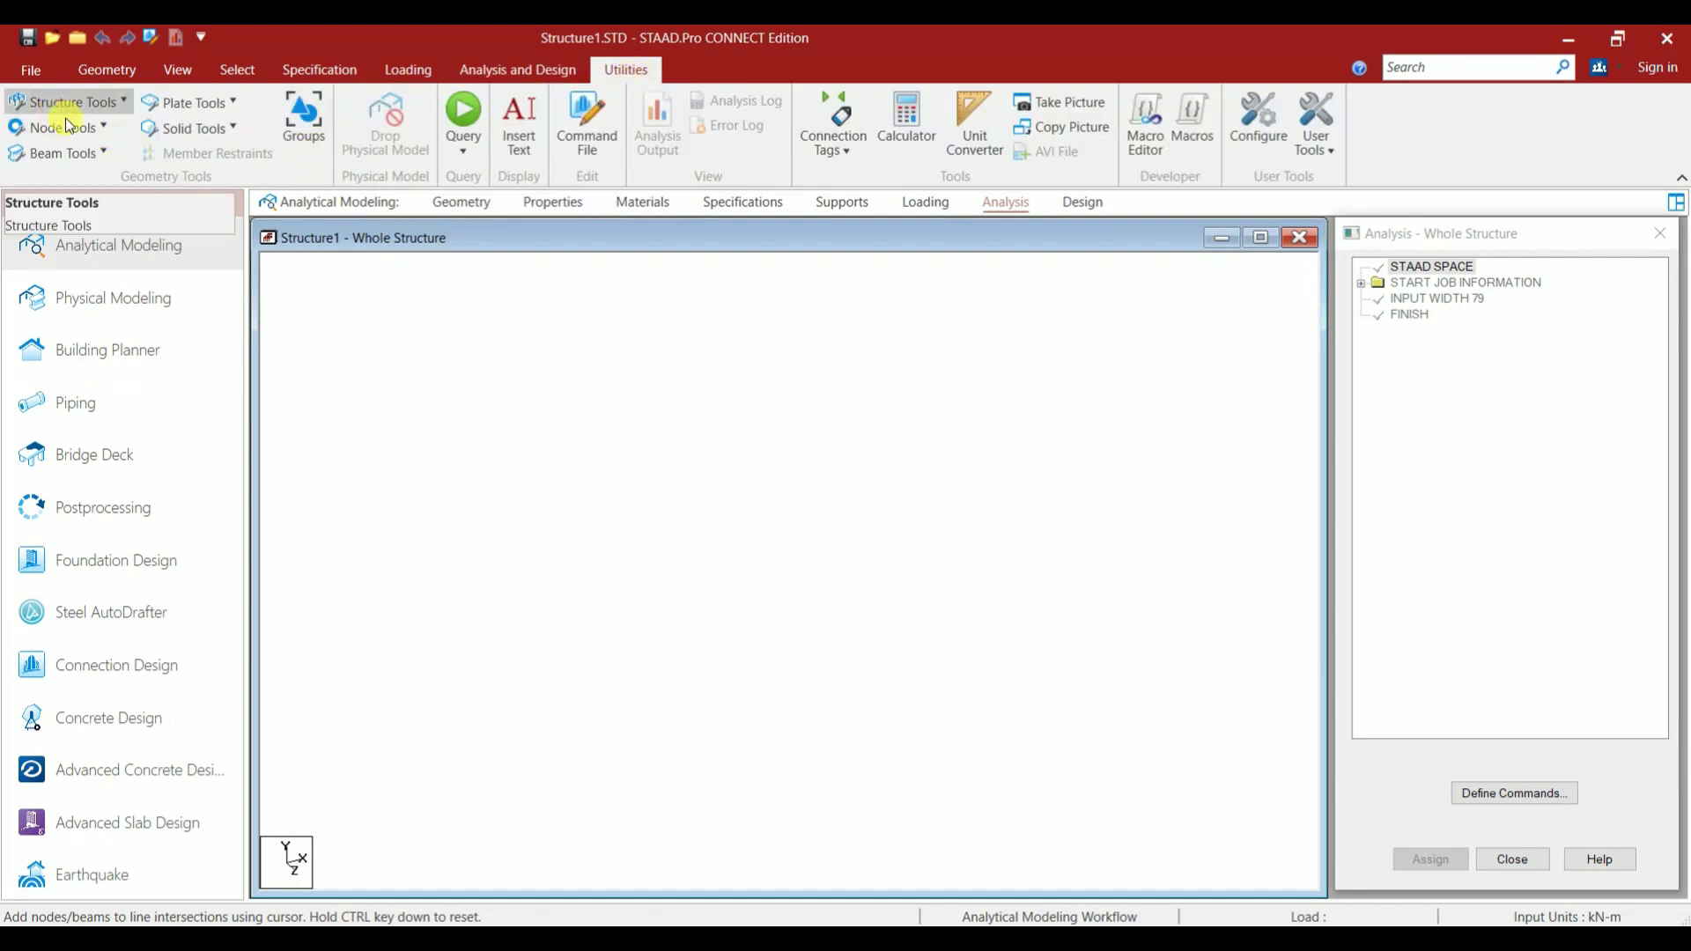
Step: Show the whole-structure checking tools in the Structure Tools dropdown
click(127, 101)
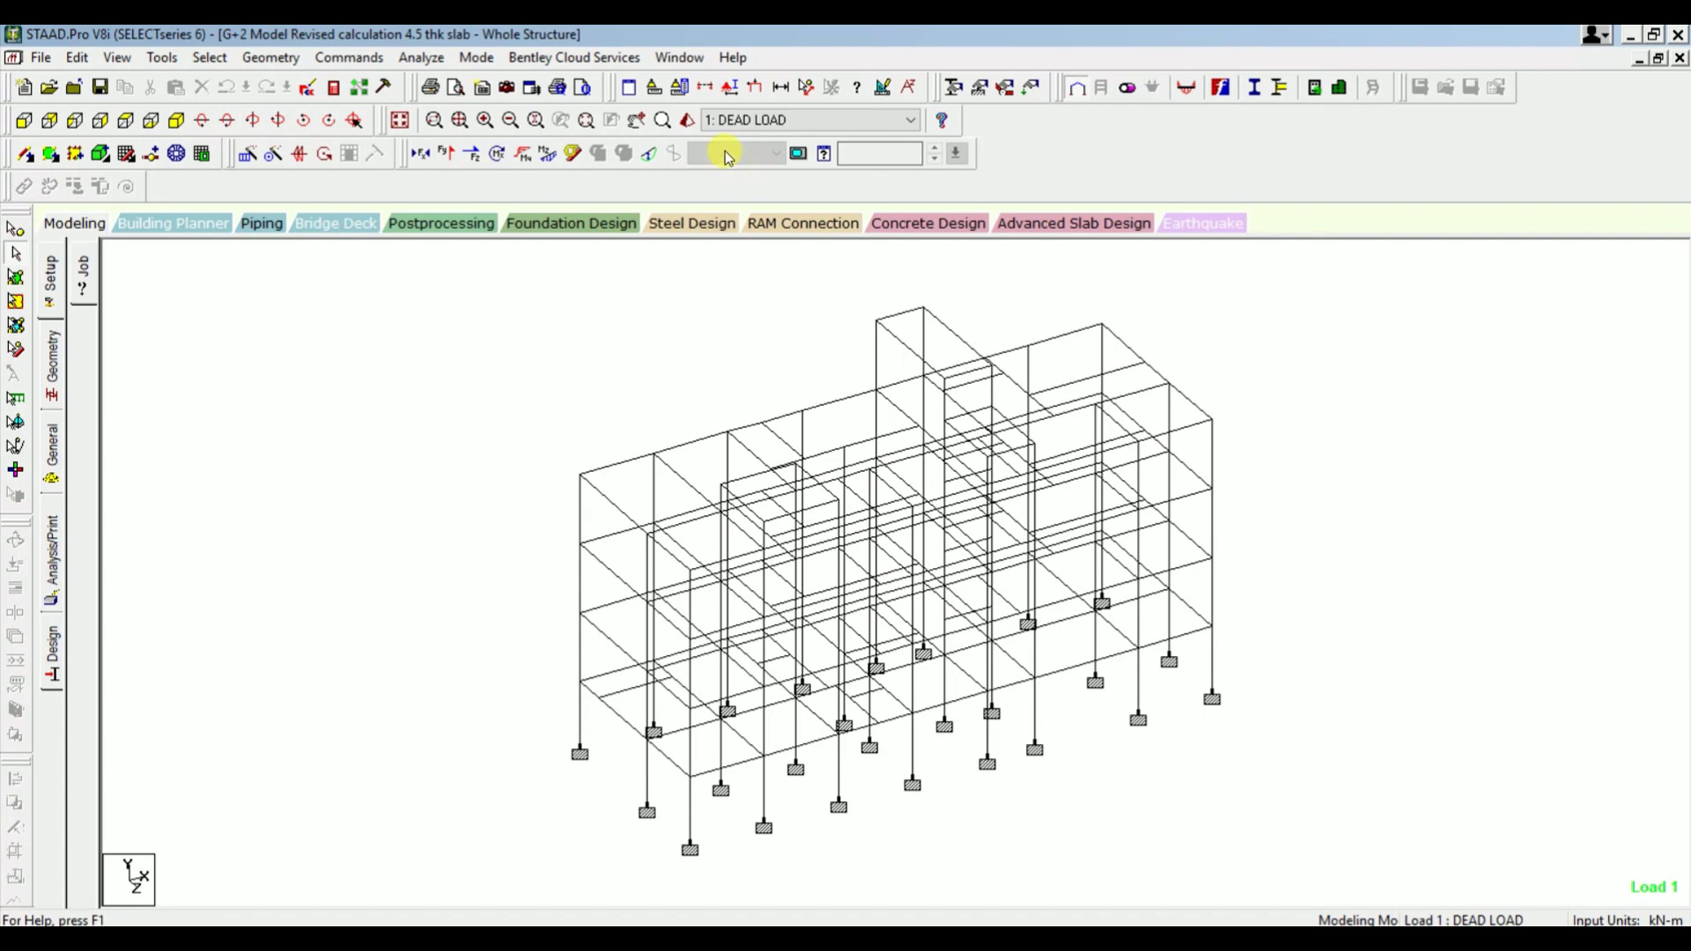
Step: In V8i, review Check Duplicate and Orphan Nodes under Tools, glancing at Geometry
click(162, 57)
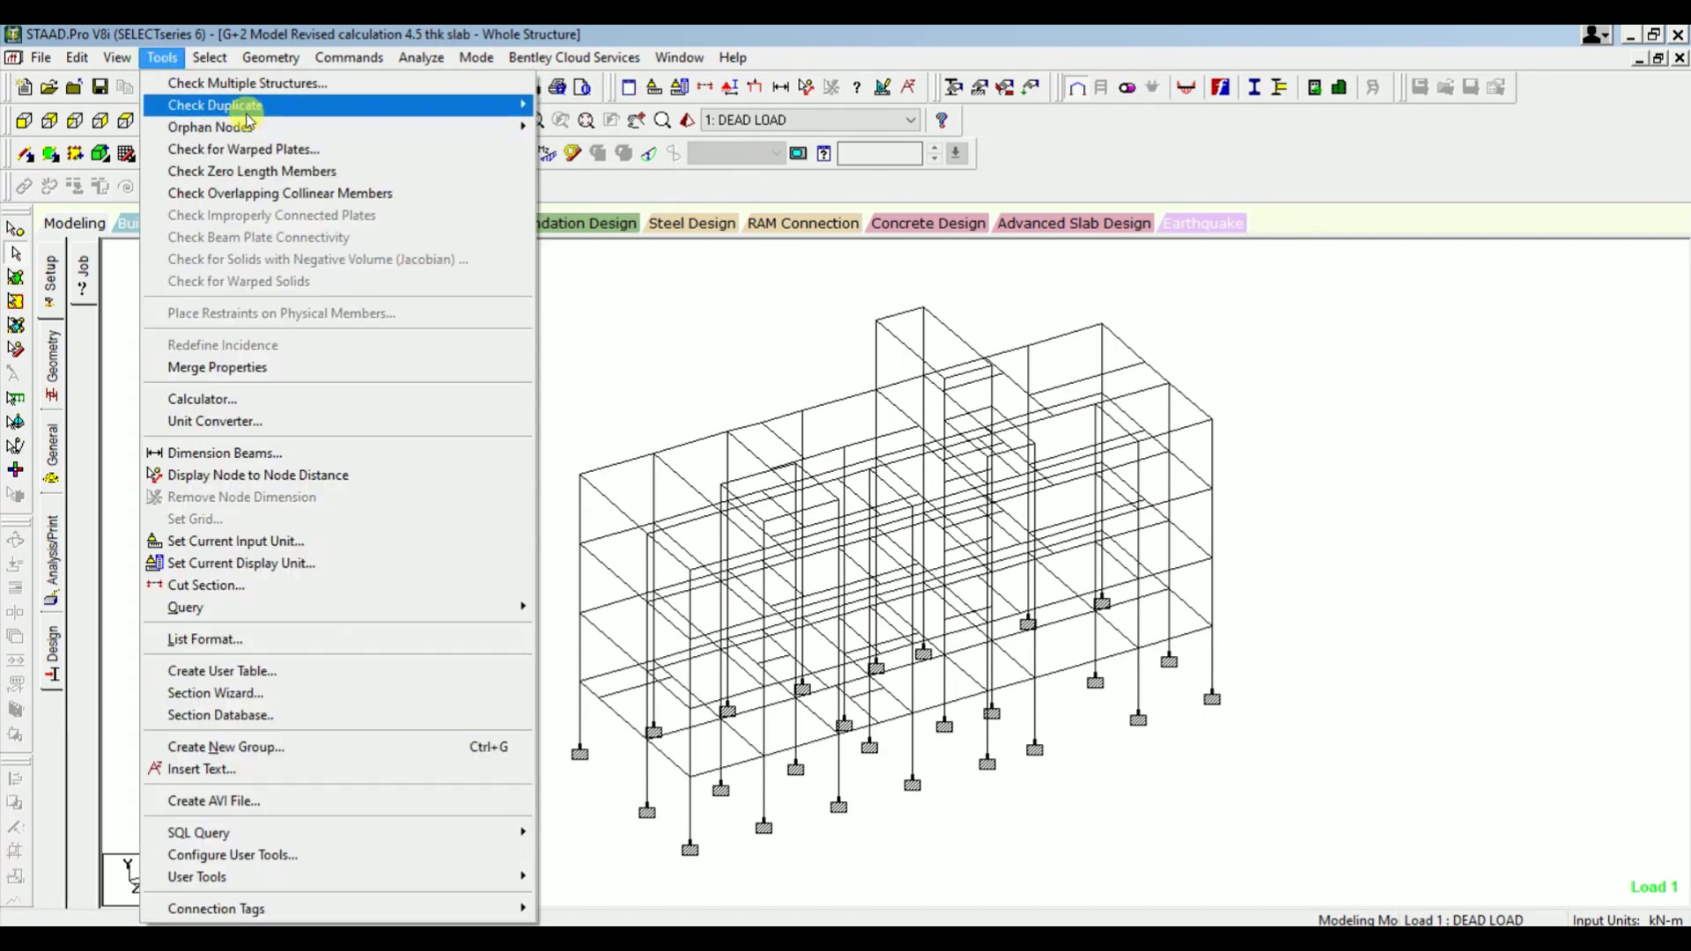
mouse_move(255, 130)
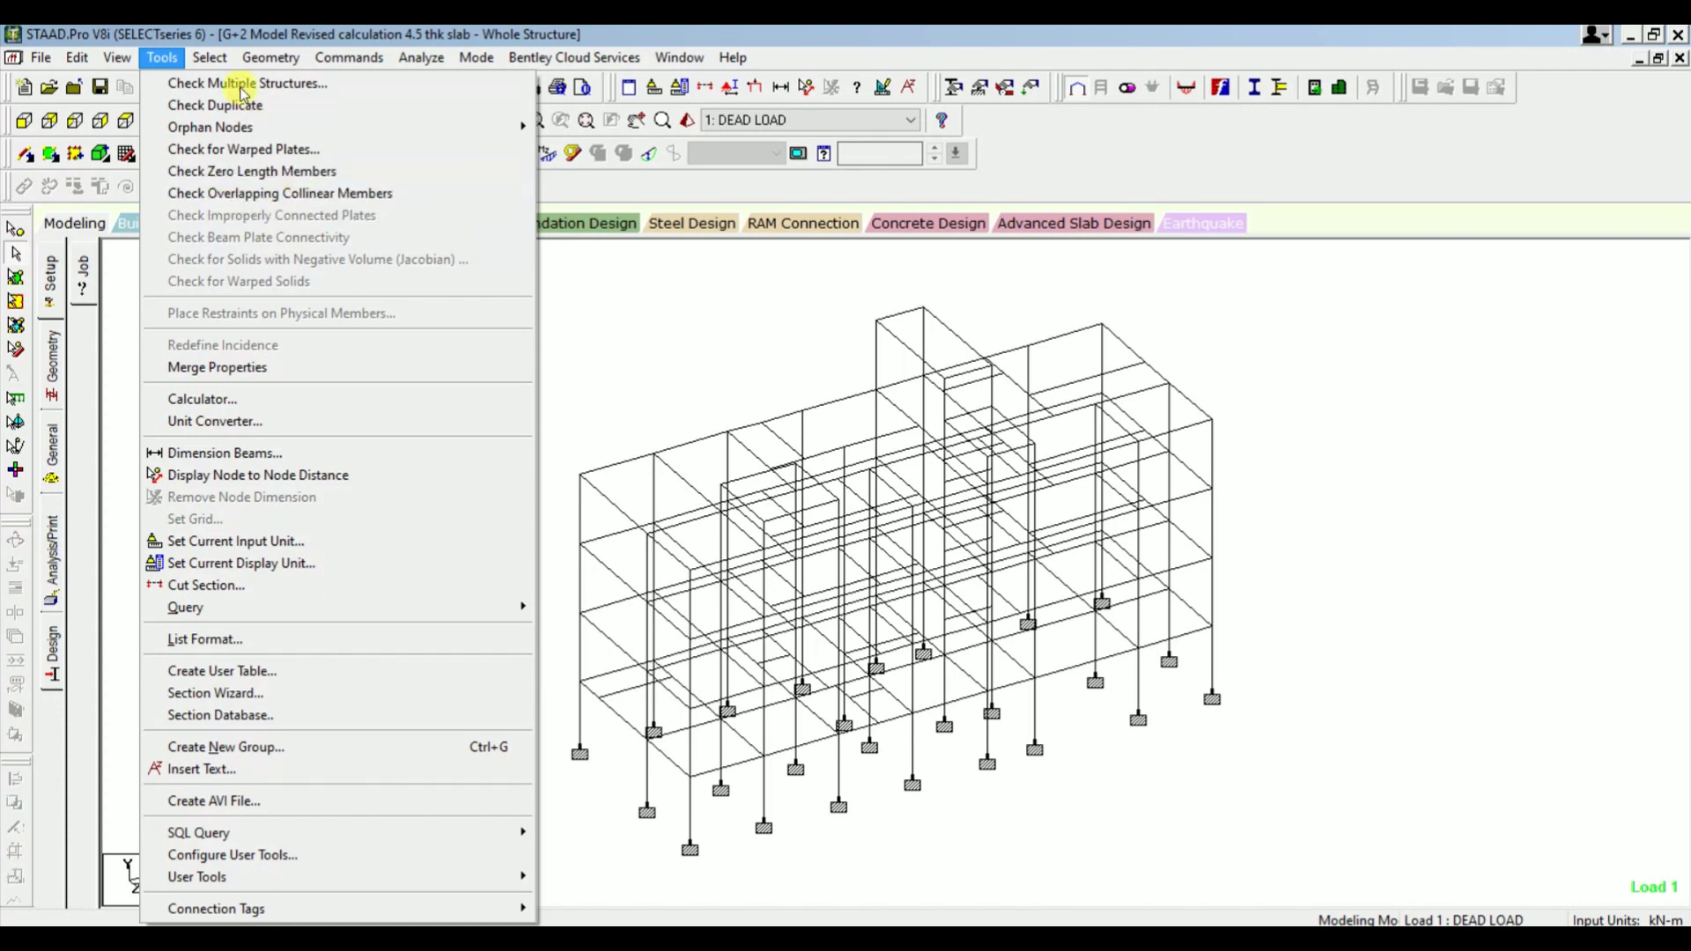
click(270, 57)
click(162, 57)
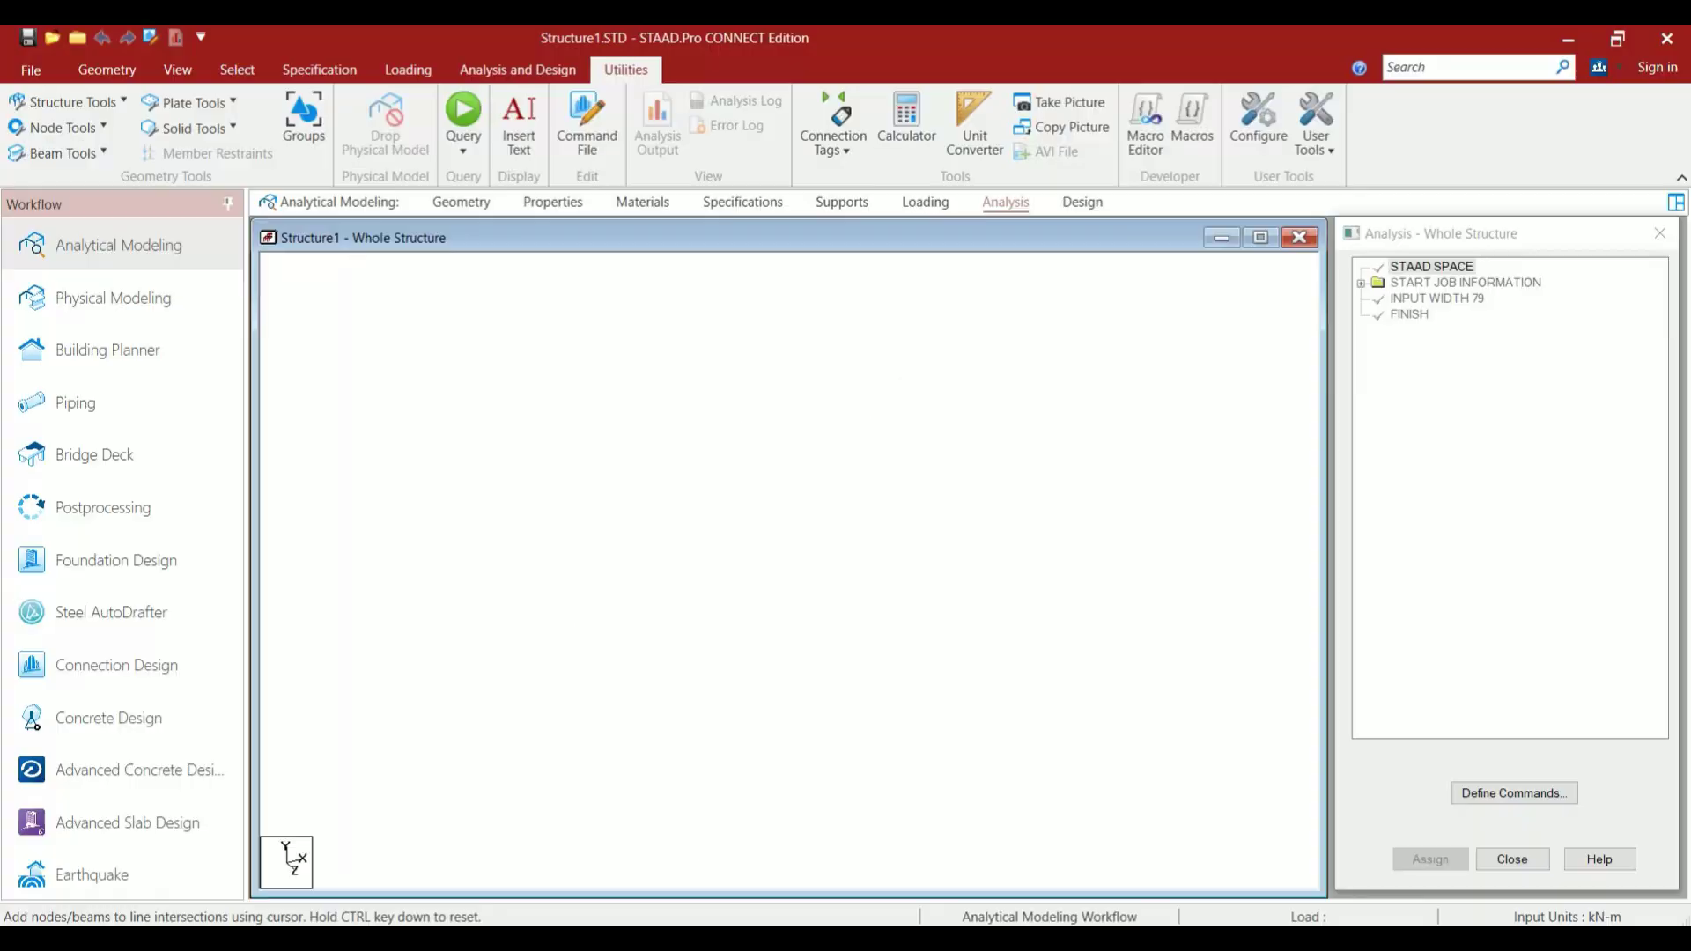
click(88, 102)
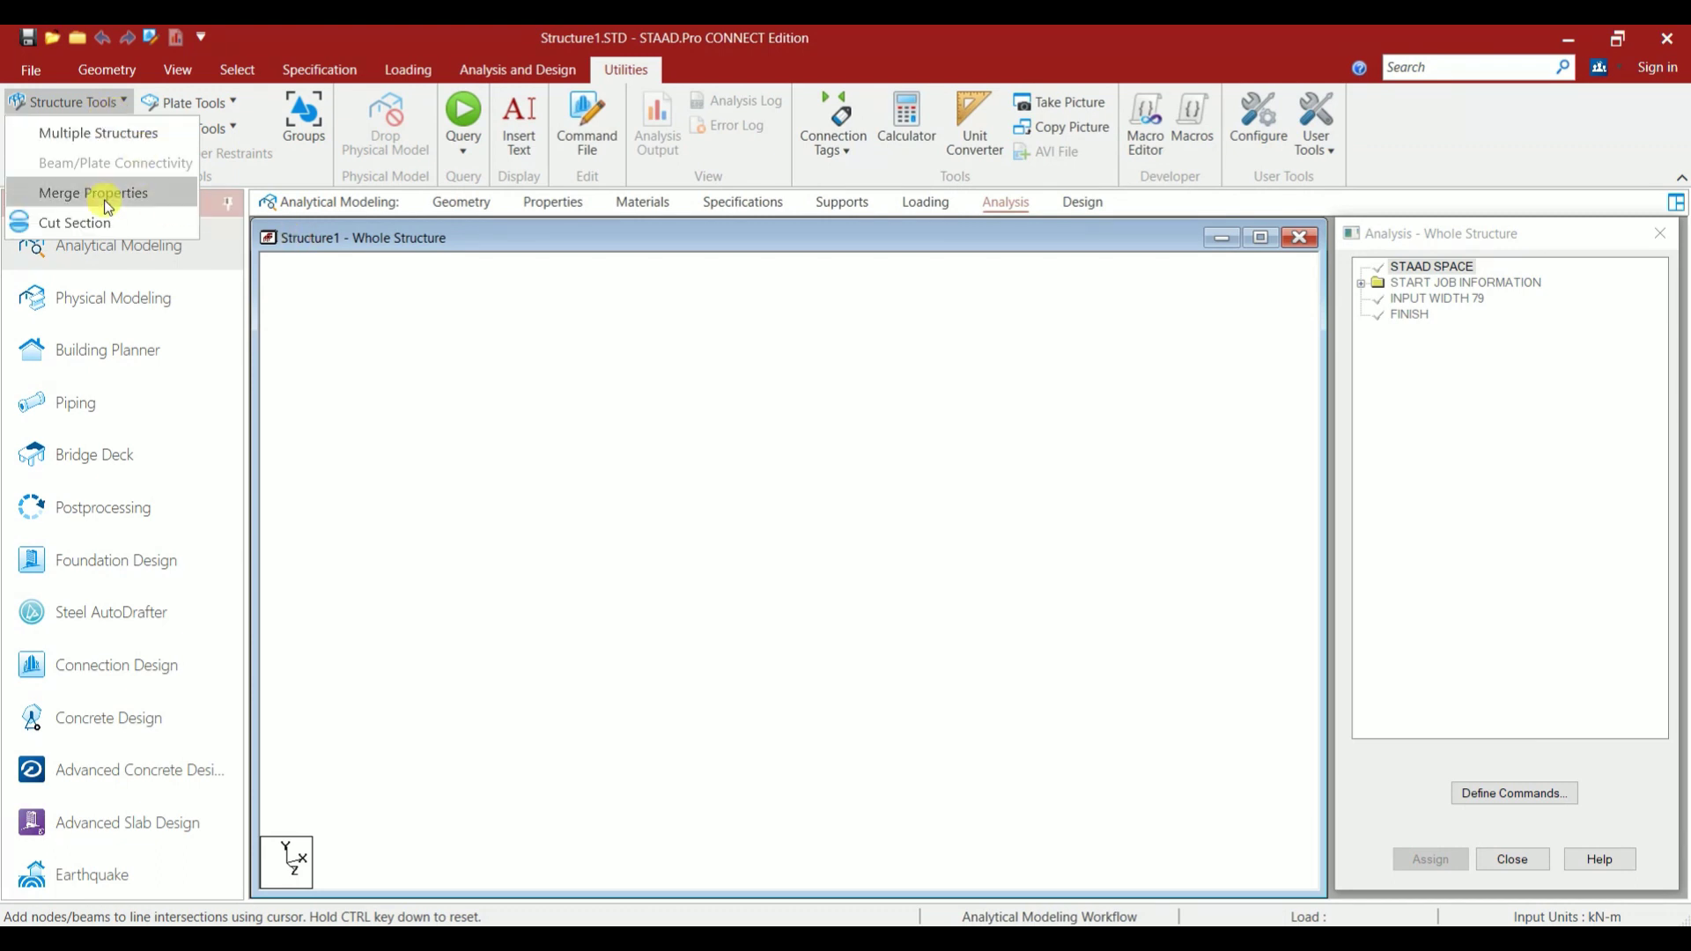
click(220, 276)
click(63, 128)
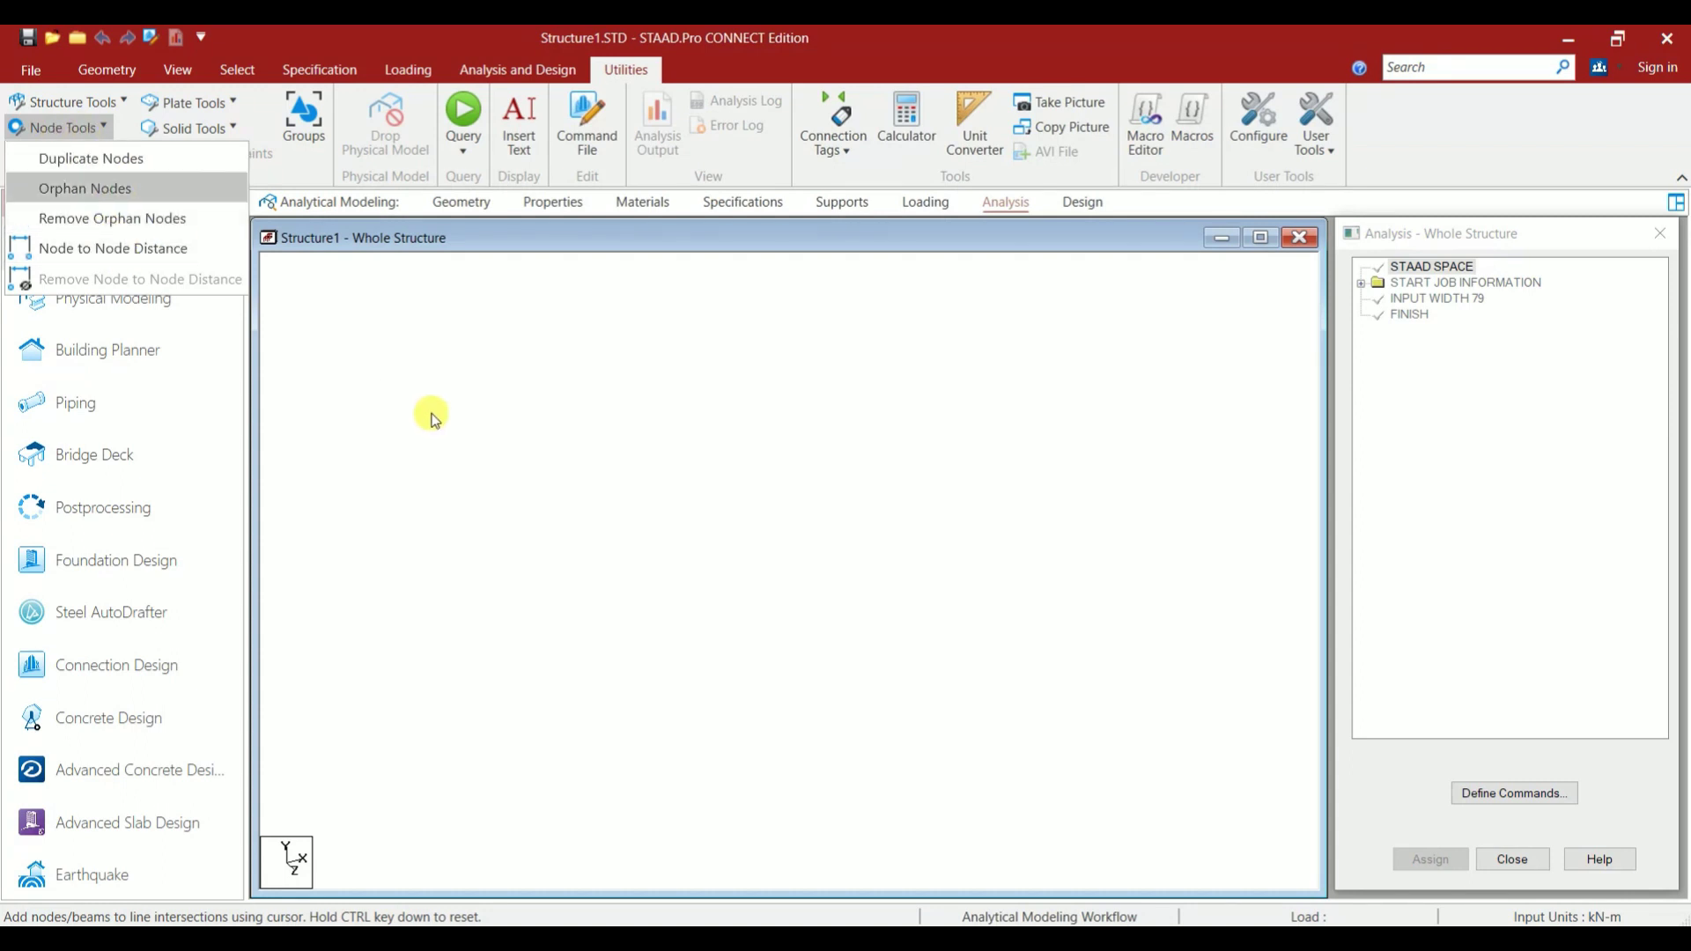
click(430, 415)
click(93, 154)
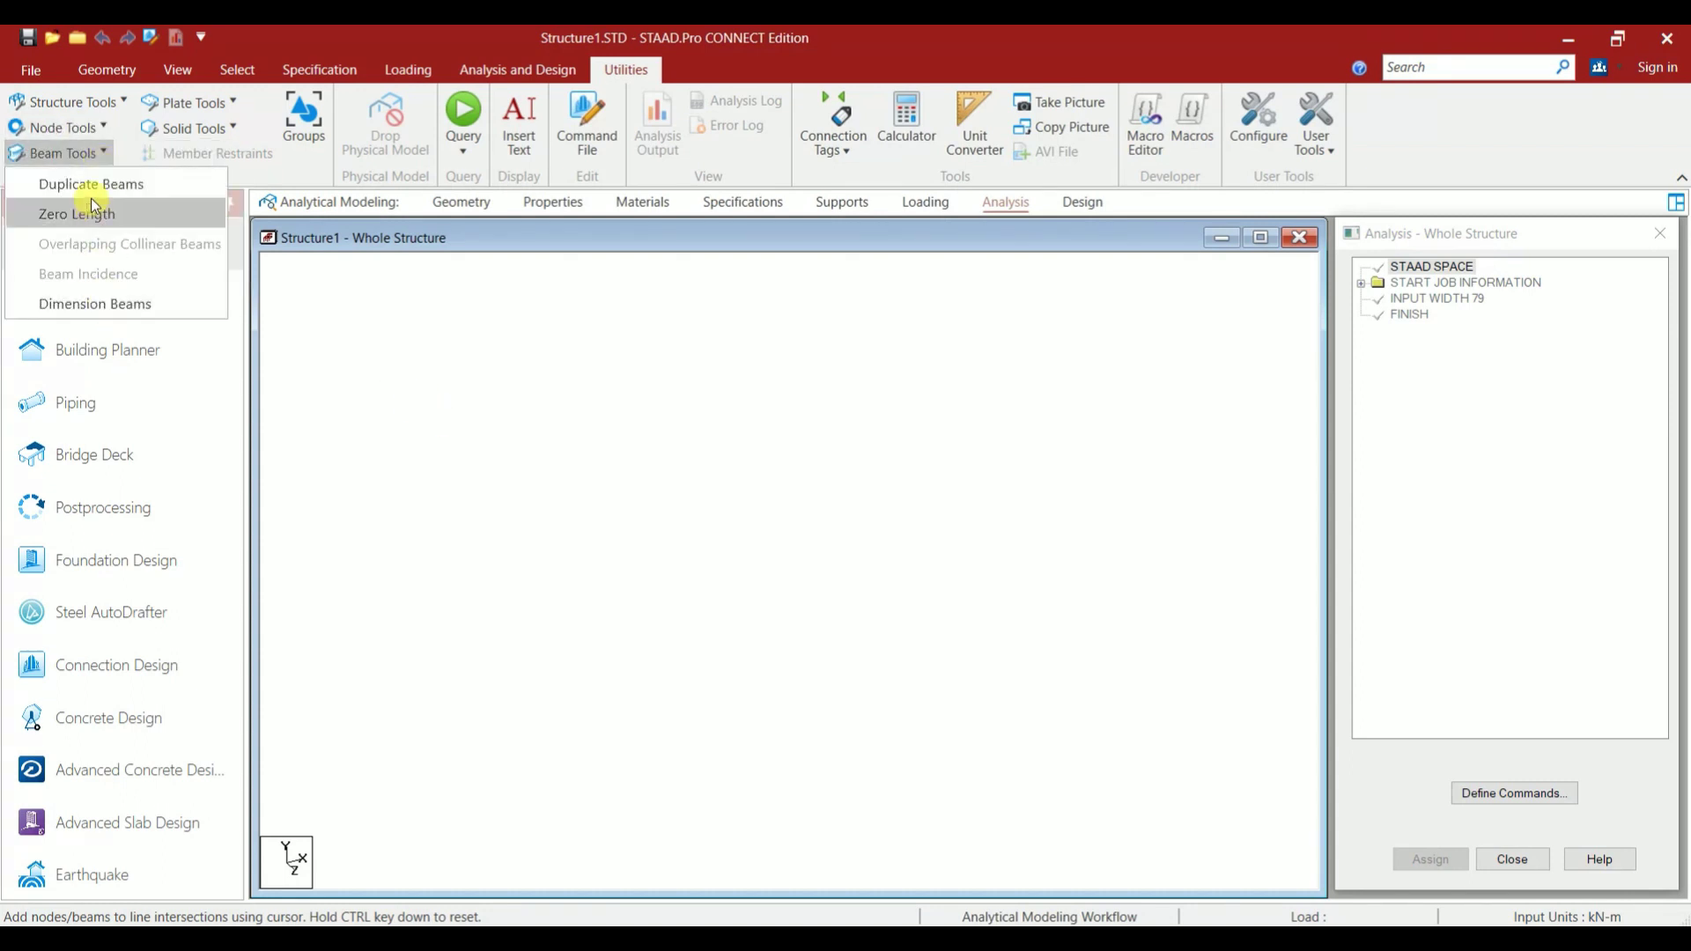
click(226, 106)
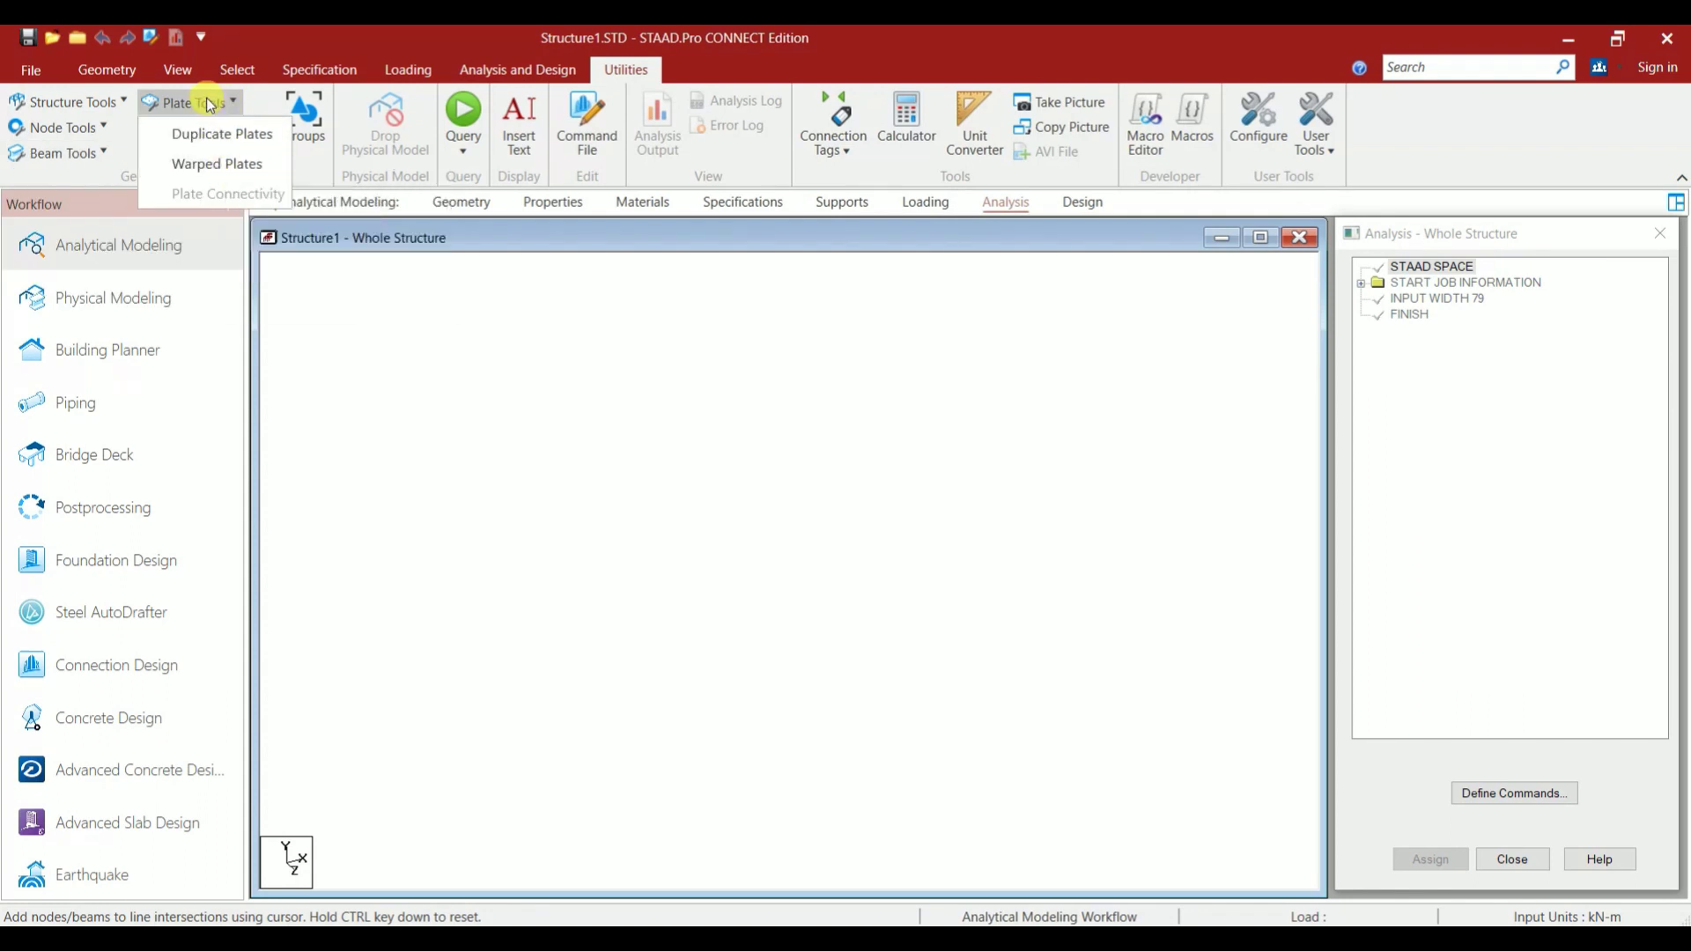
click(507, 370)
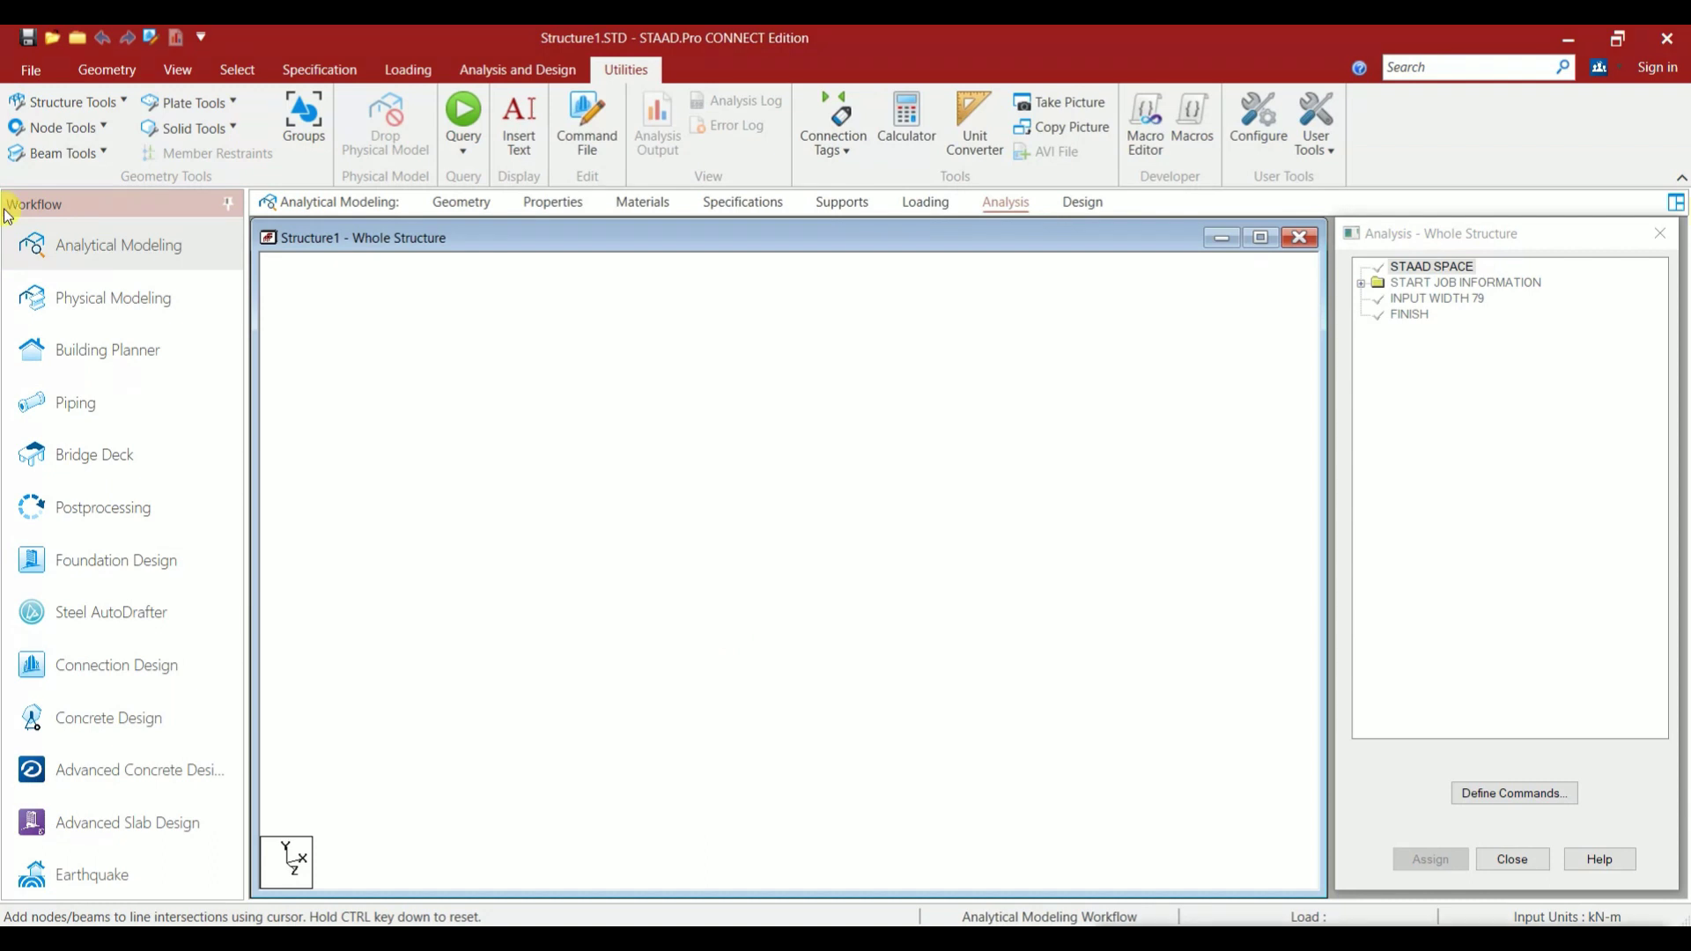
mouse_move(7, 207)
mouse_down()
mouse_move(251, 634)
mouse_move(238, 897)
mouse_up()
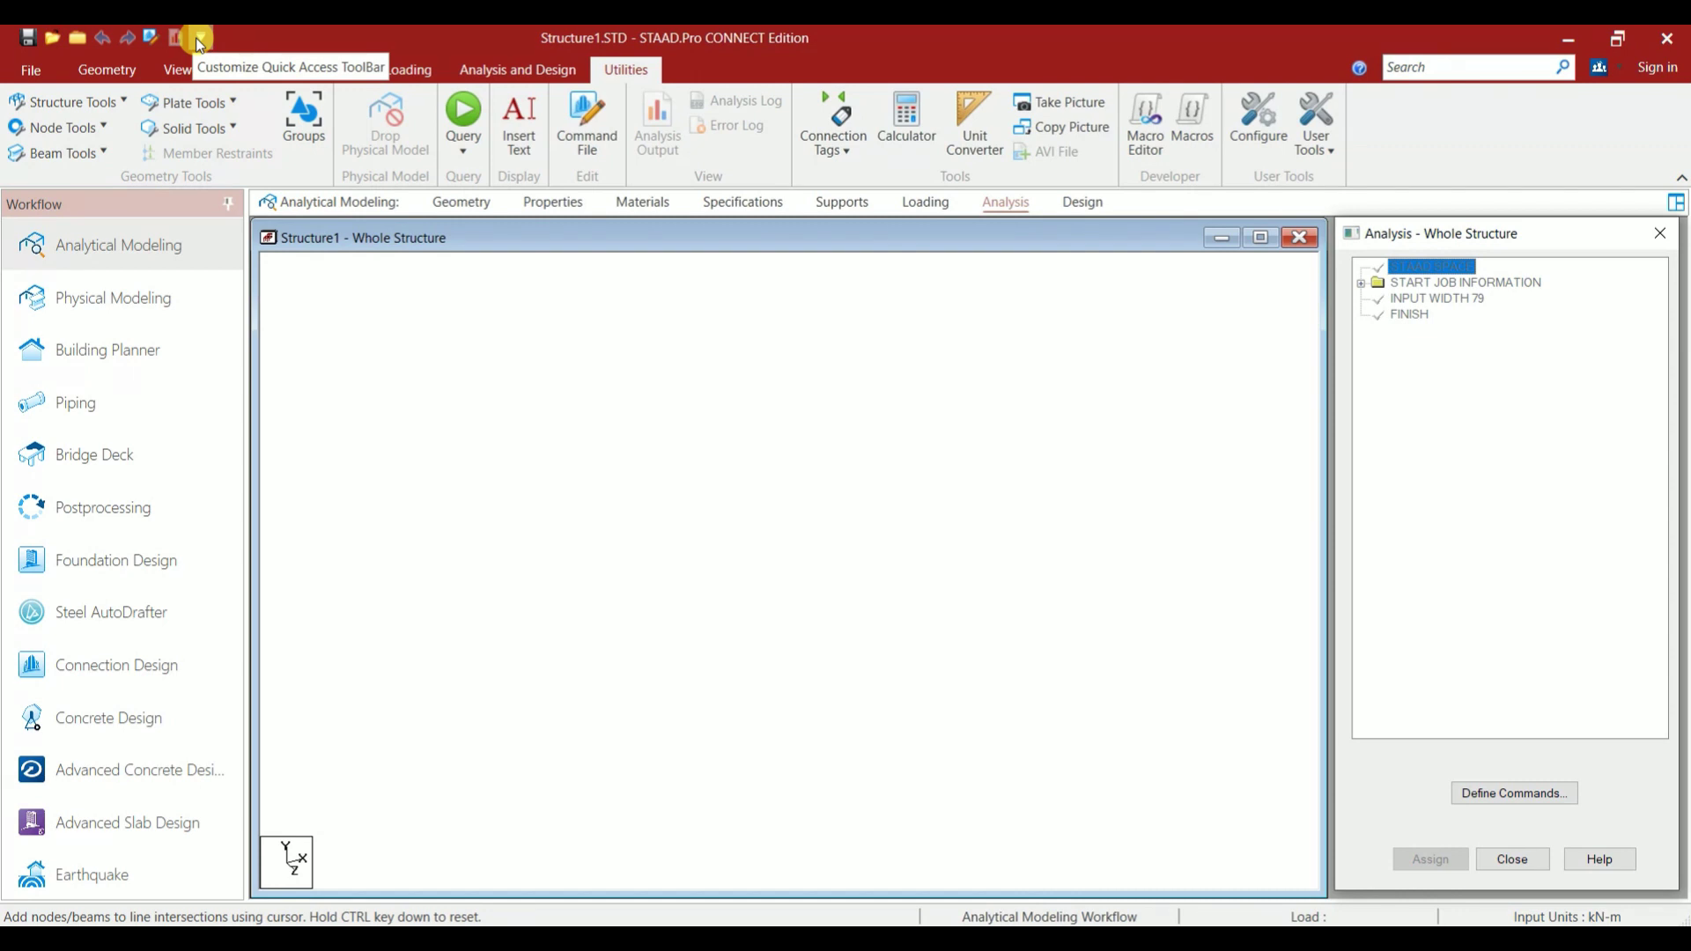
Step: Open Structure1.STD in the command file editor and reposition its window up and left
click(200, 39)
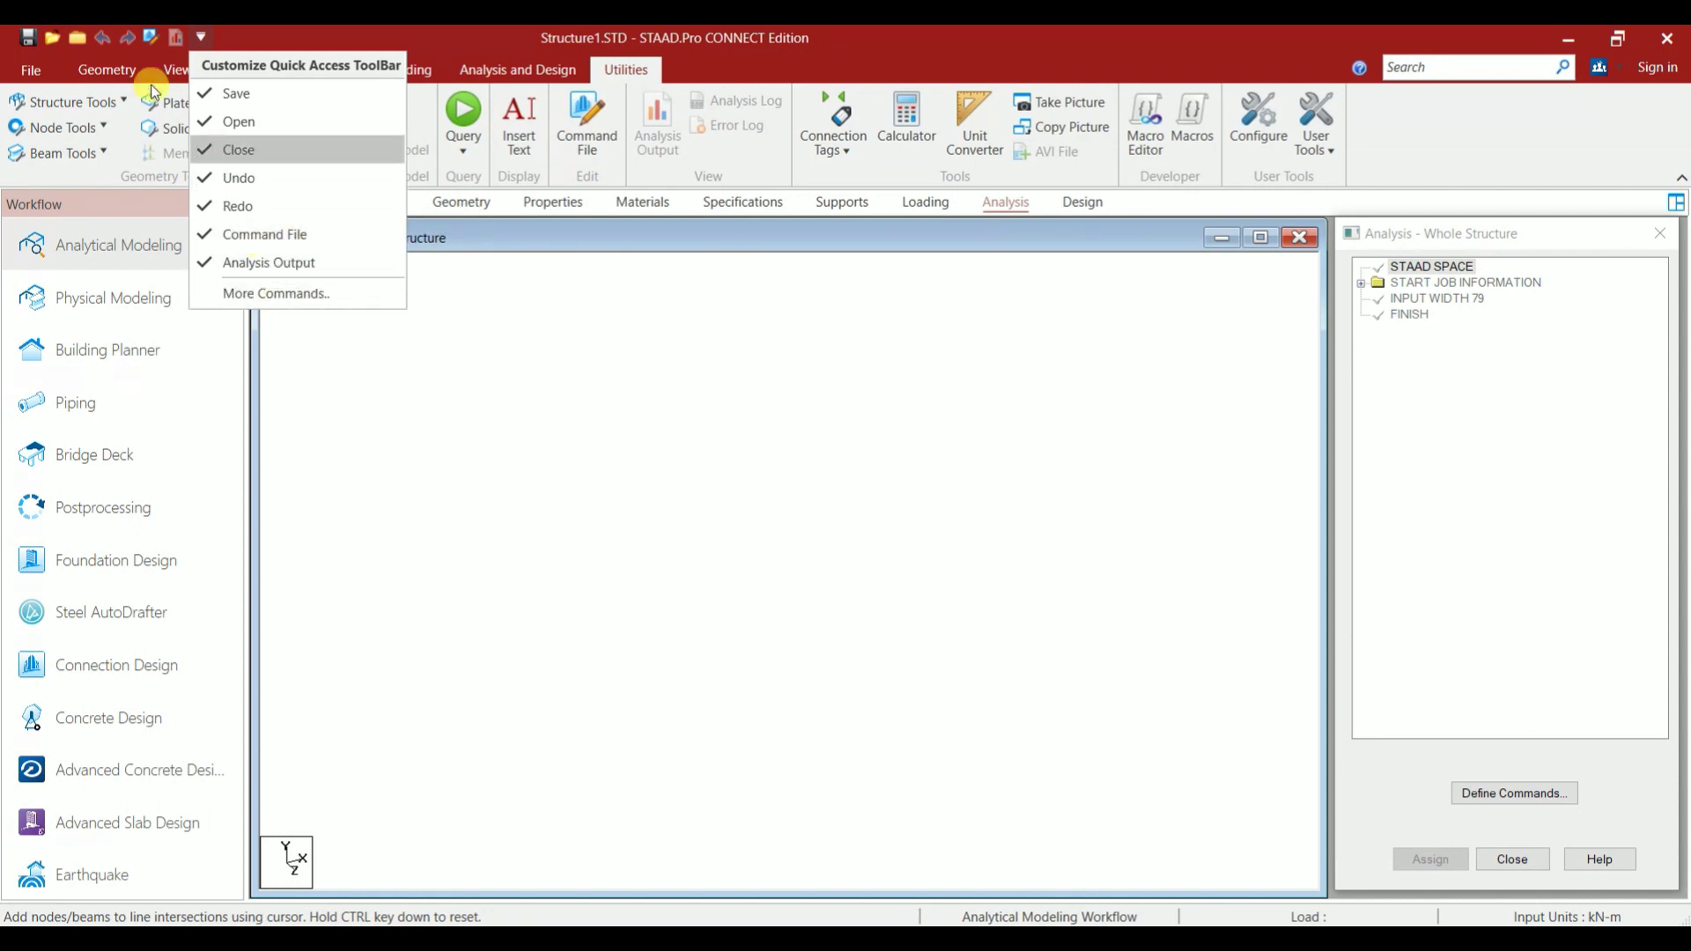
click(145, 40)
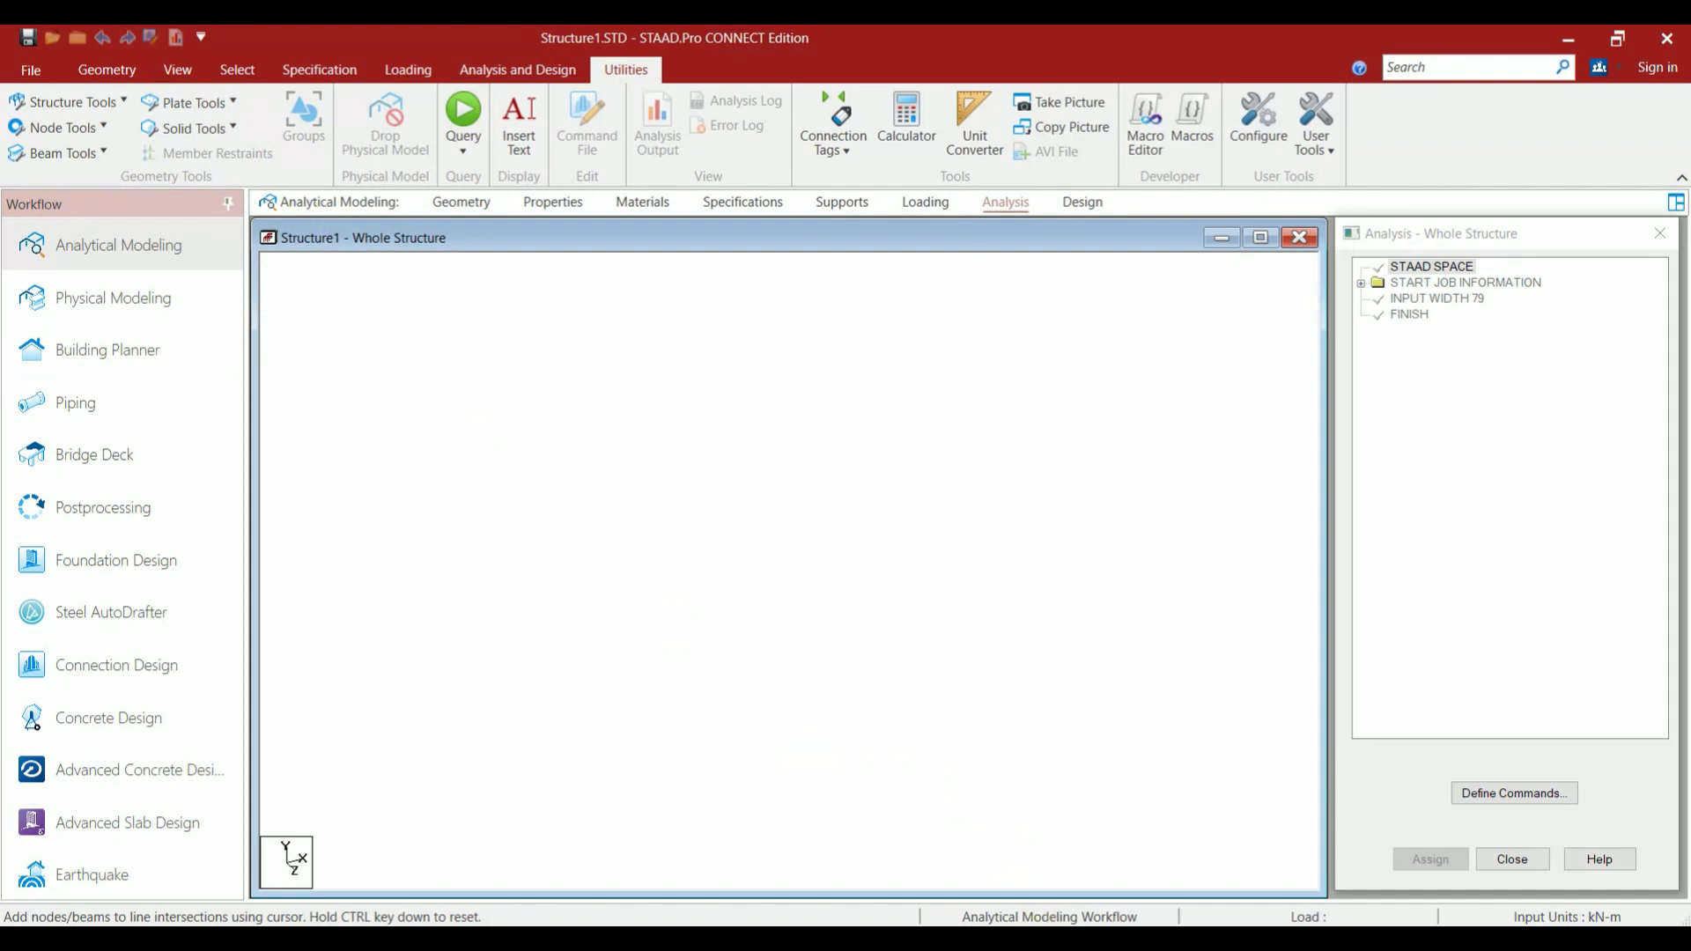
drag(721, 171, 720, 120)
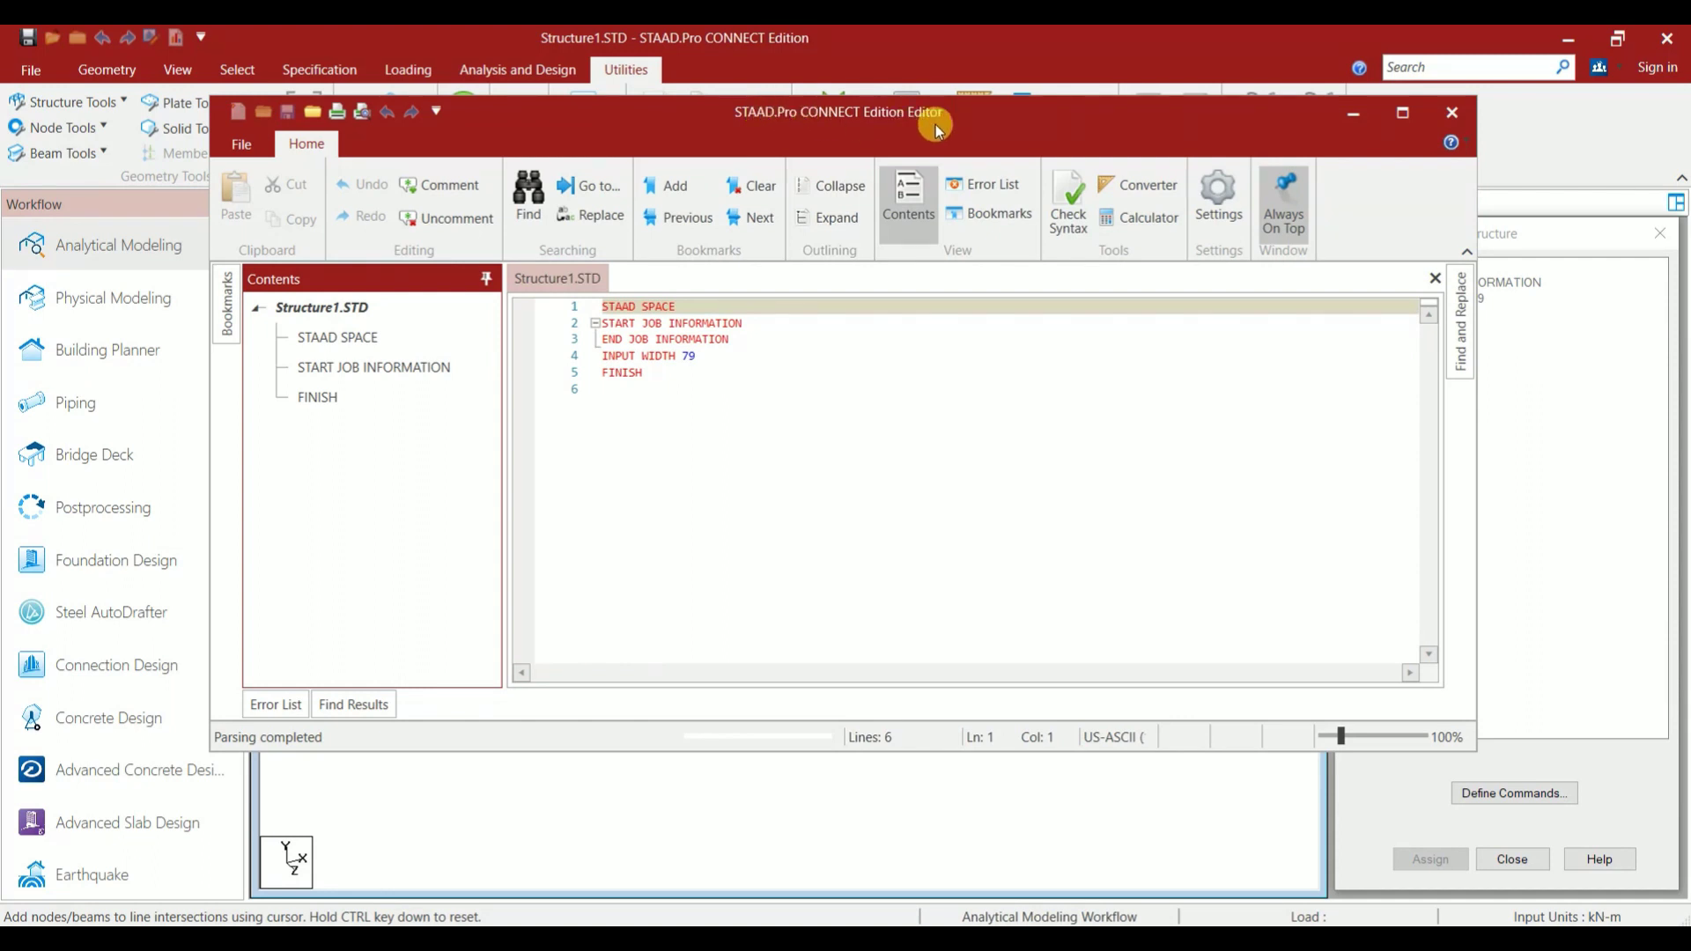
Step: From the file's last line, open Find and Replace and start a Quick Find with an empty search field
click(768, 476)
key(ctrl+f)
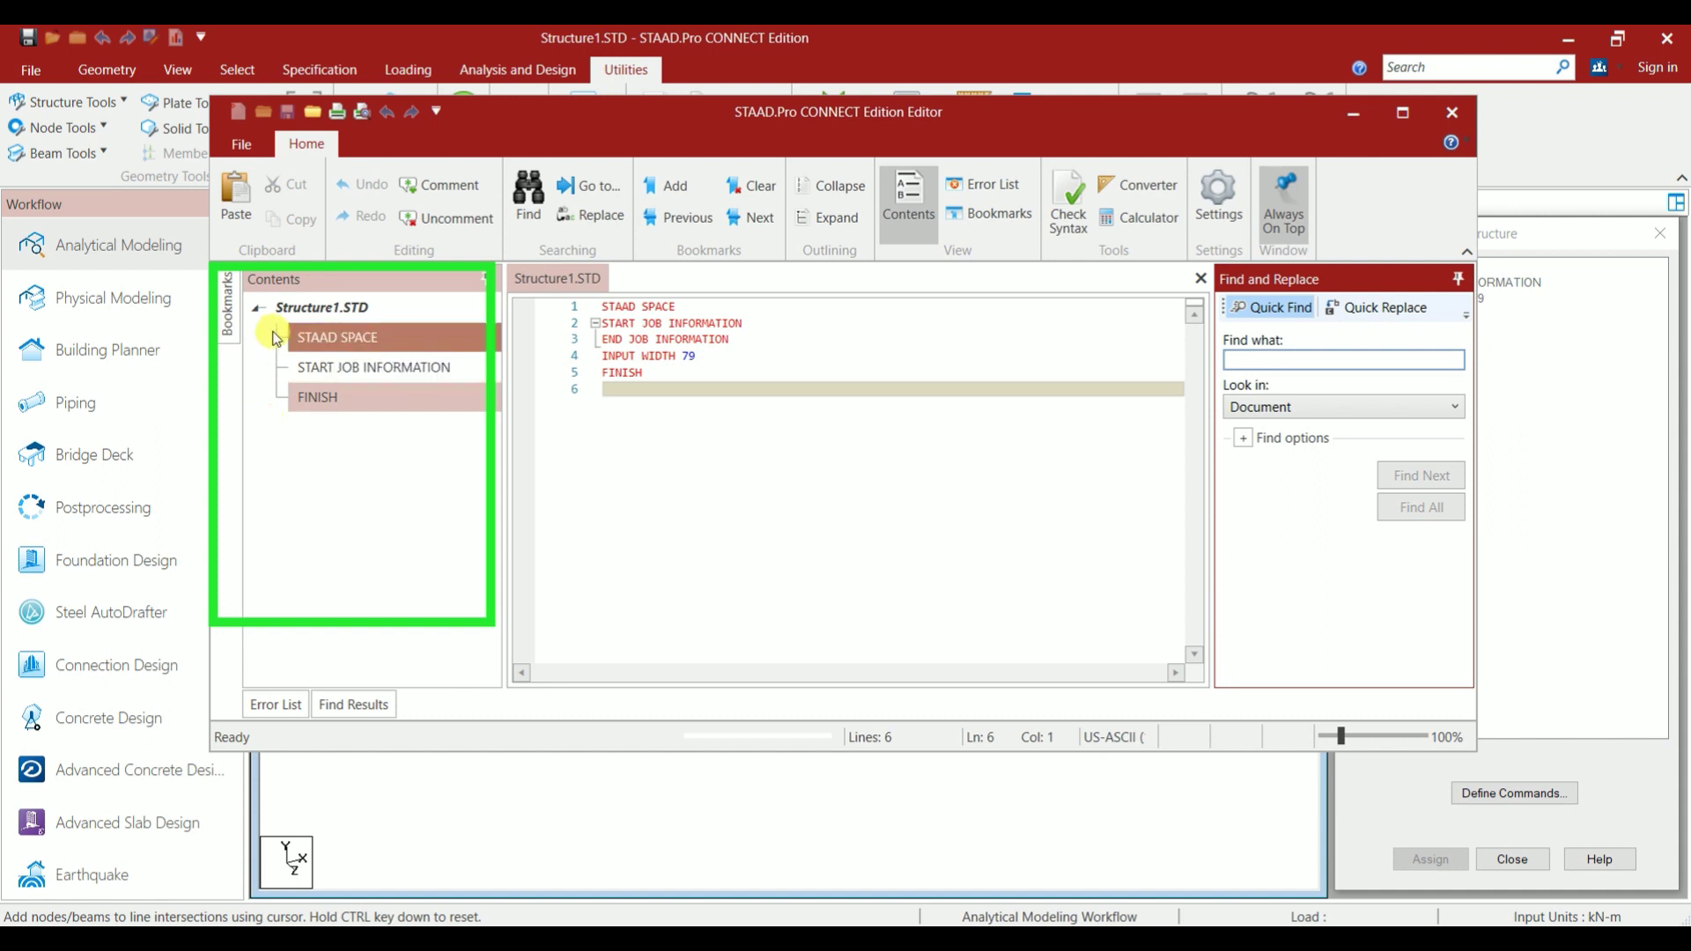
mouse_move(230, 333)
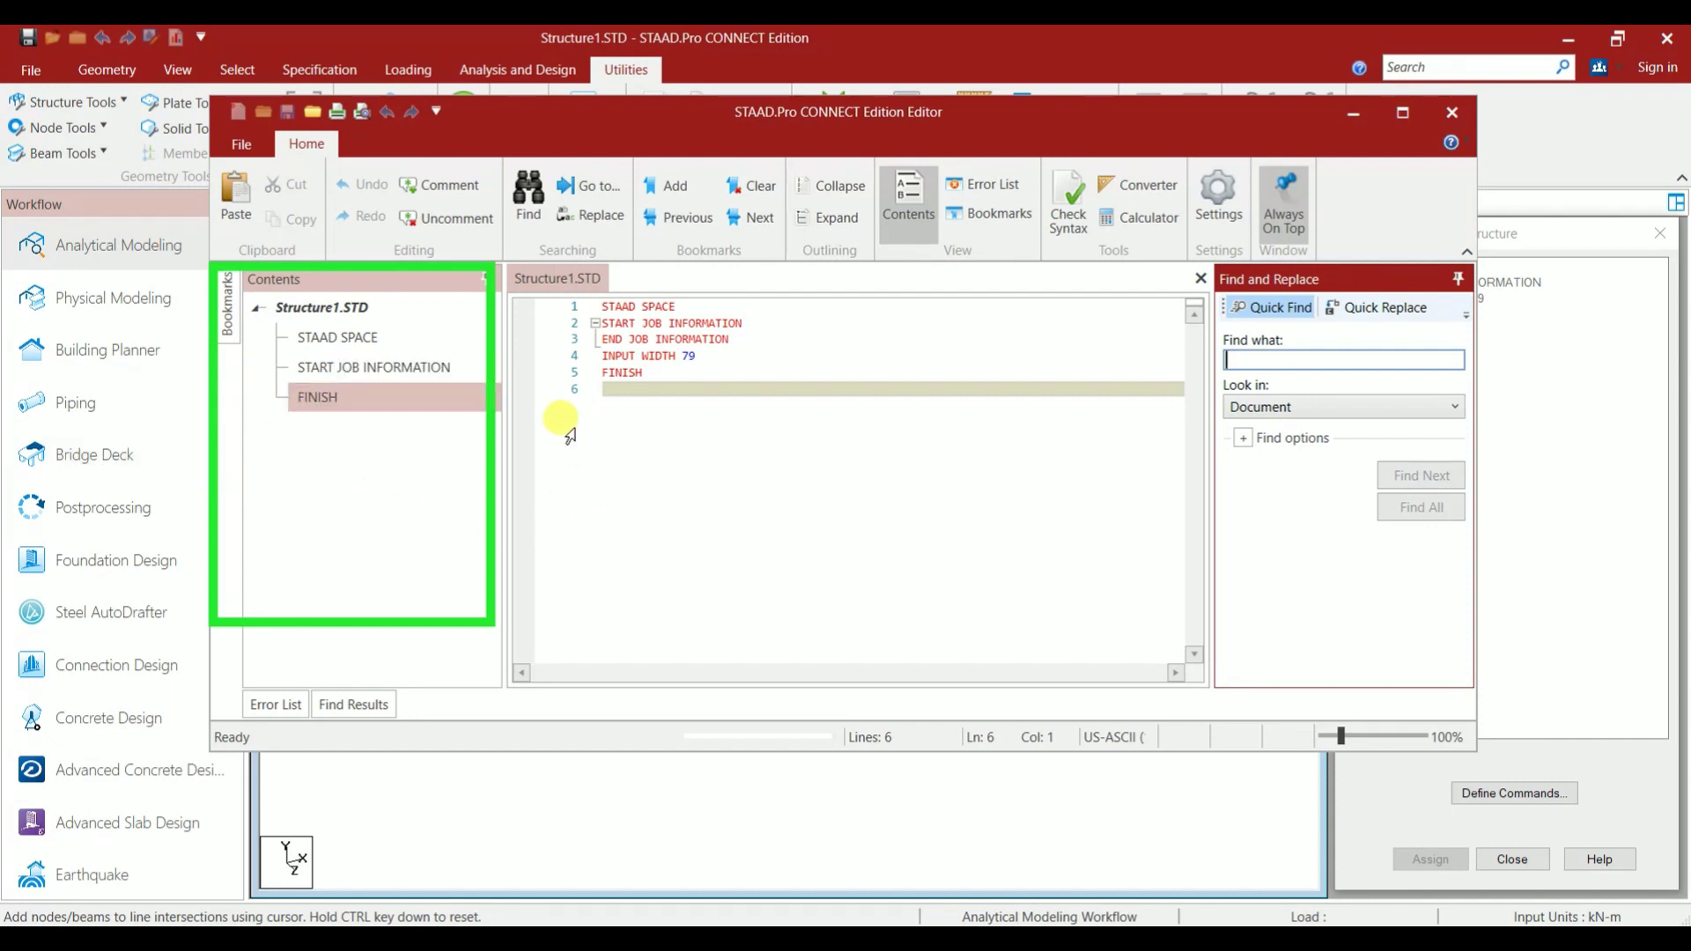
click(530, 195)
click(1261, 361)
Step: Run Check Syntax on Structure1.STD, which reports 0 errors and 0 warnings
click(1071, 194)
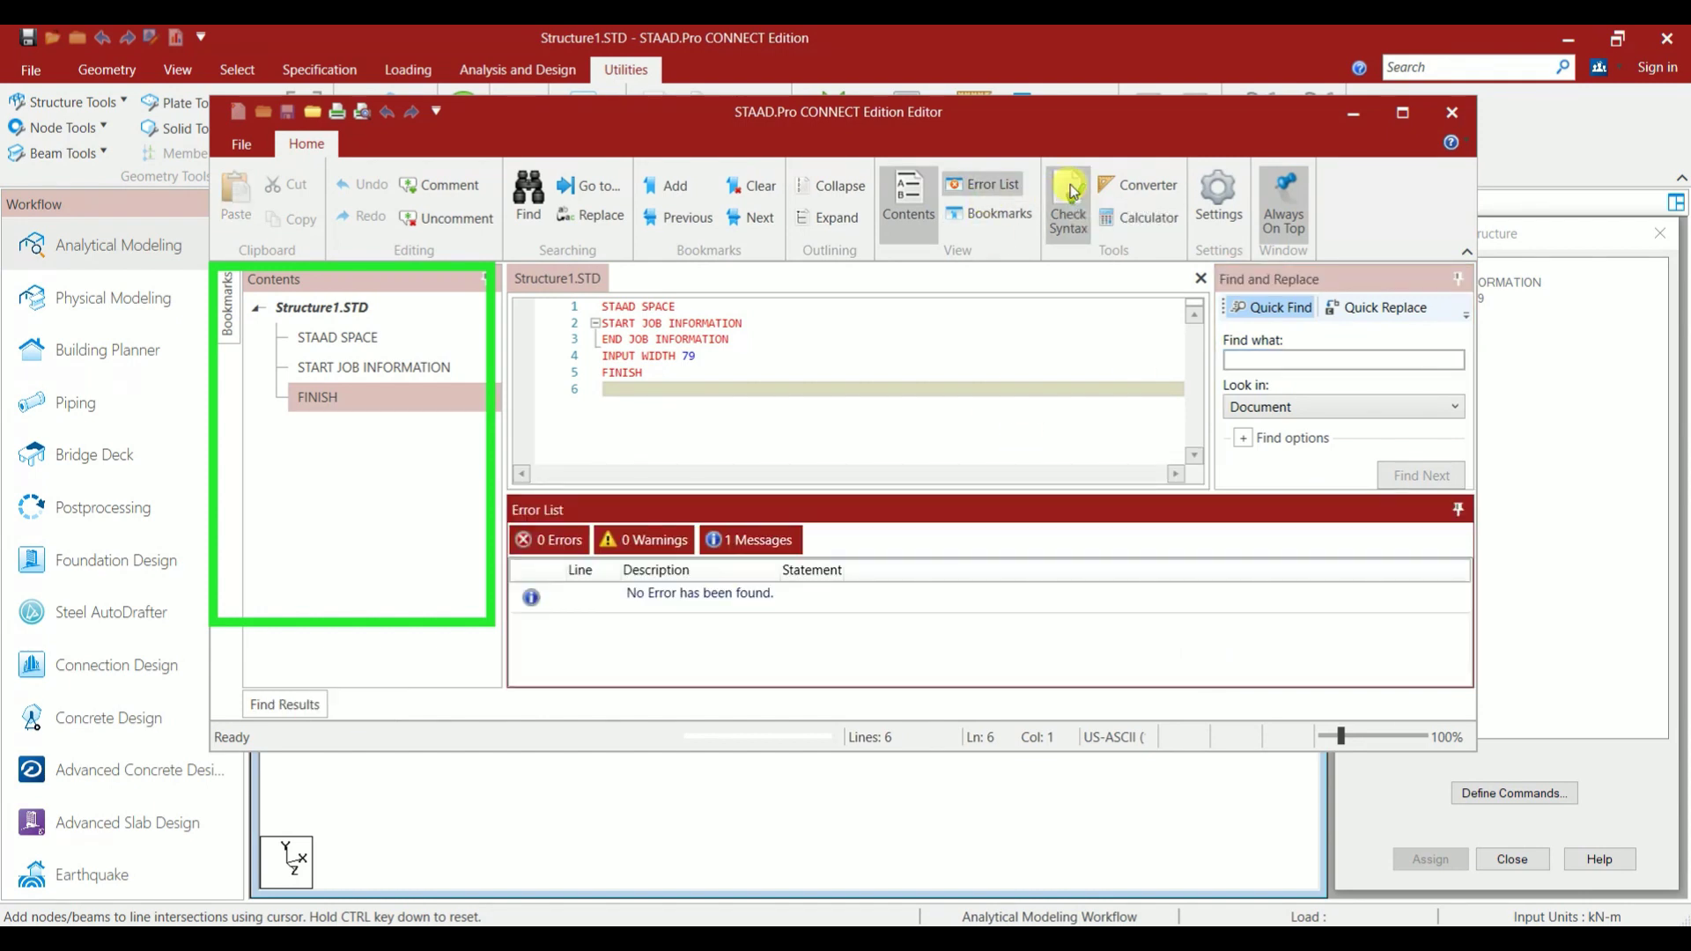